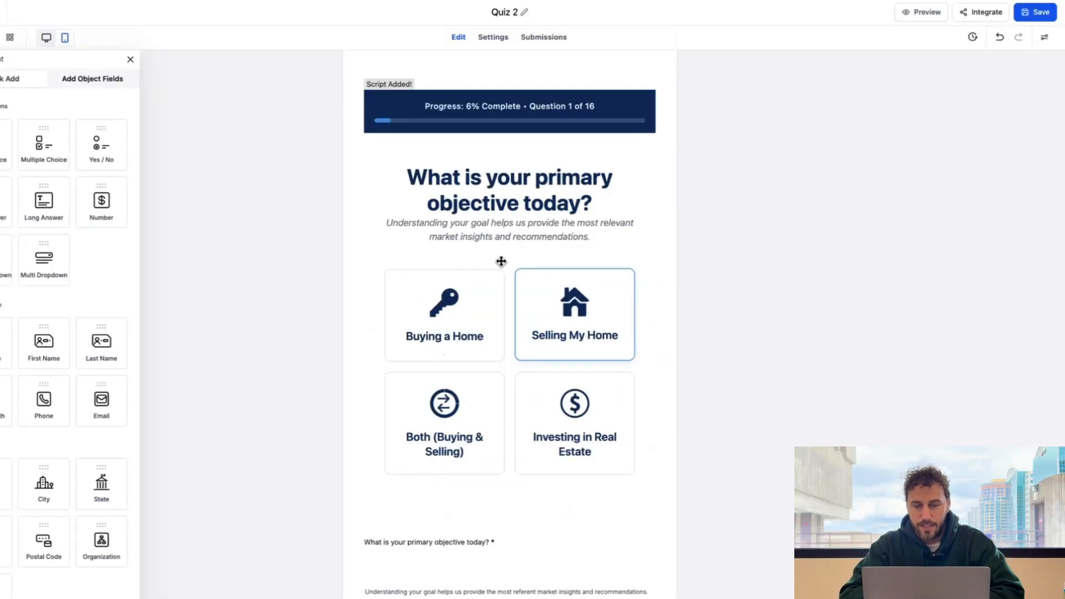
# - Scroll the Quiz 2 editor down to the timeline question and Page 3's pre-approval question
pyautogui.scroll(-10, 501, 261)
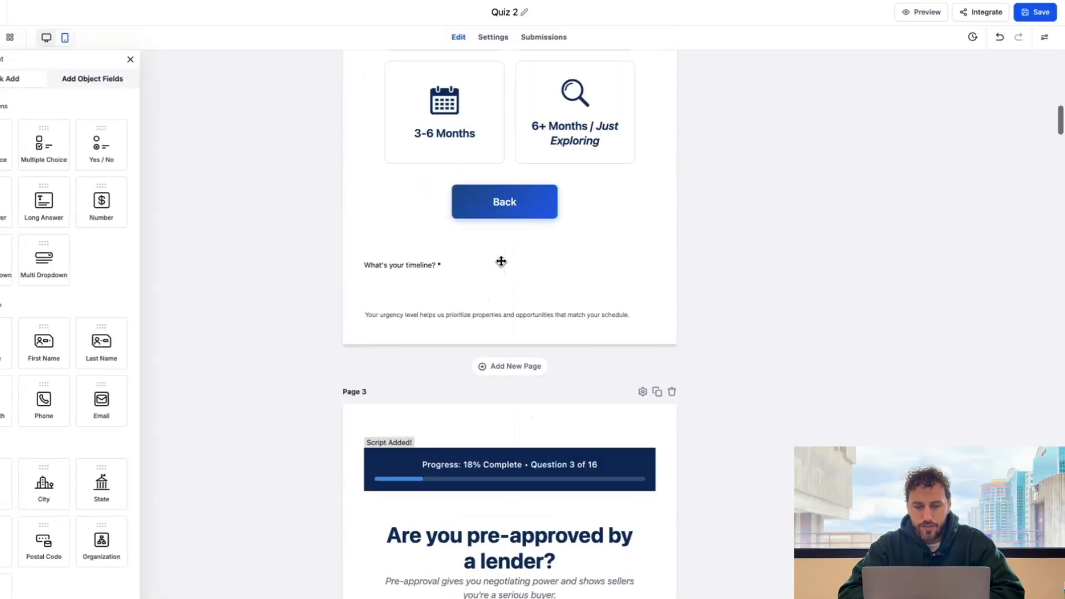
# - Scroll down and back up through the later Quiz 2 form pages
pyautogui.scroll(-7, 500, 262)
pyautogui.scroll(1, 501, 261)
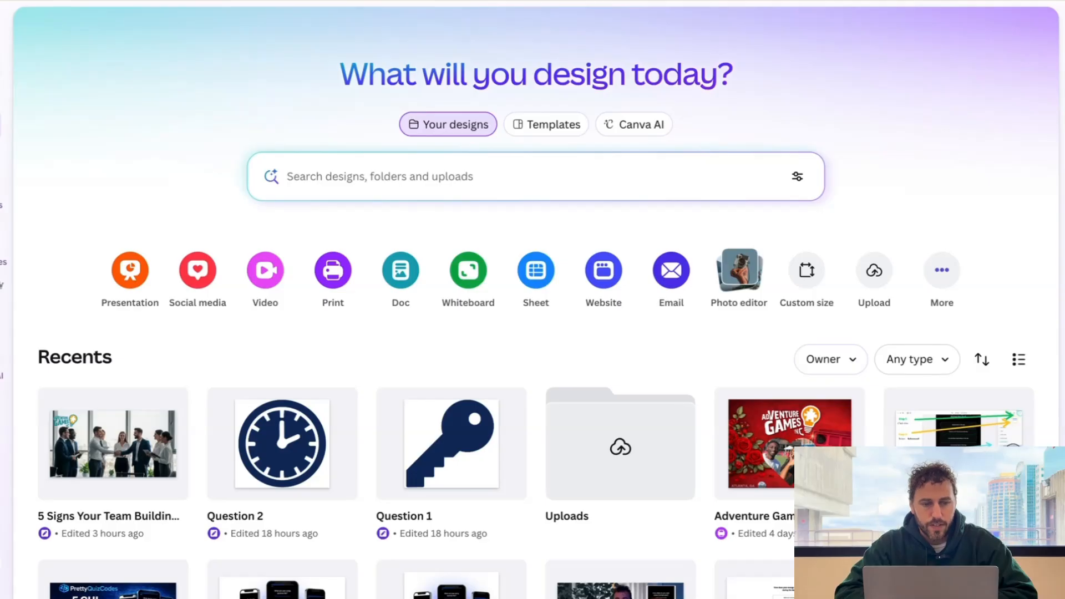
# - Create a new custom-size Canva design of 200 × 200 px
pyautogui.click(1, 68)
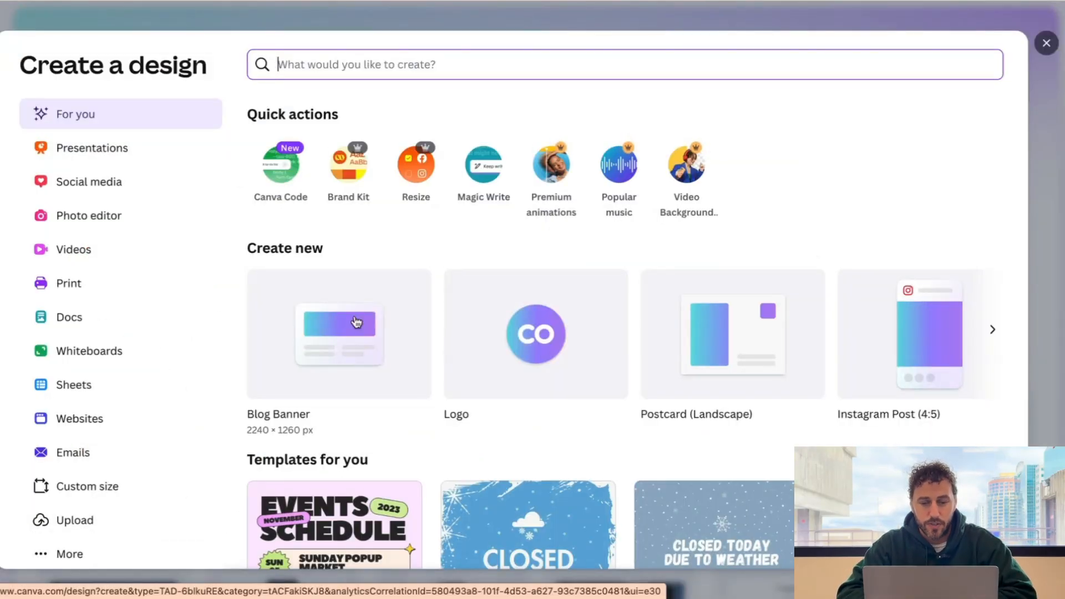
pyautogui.click(99, 492)
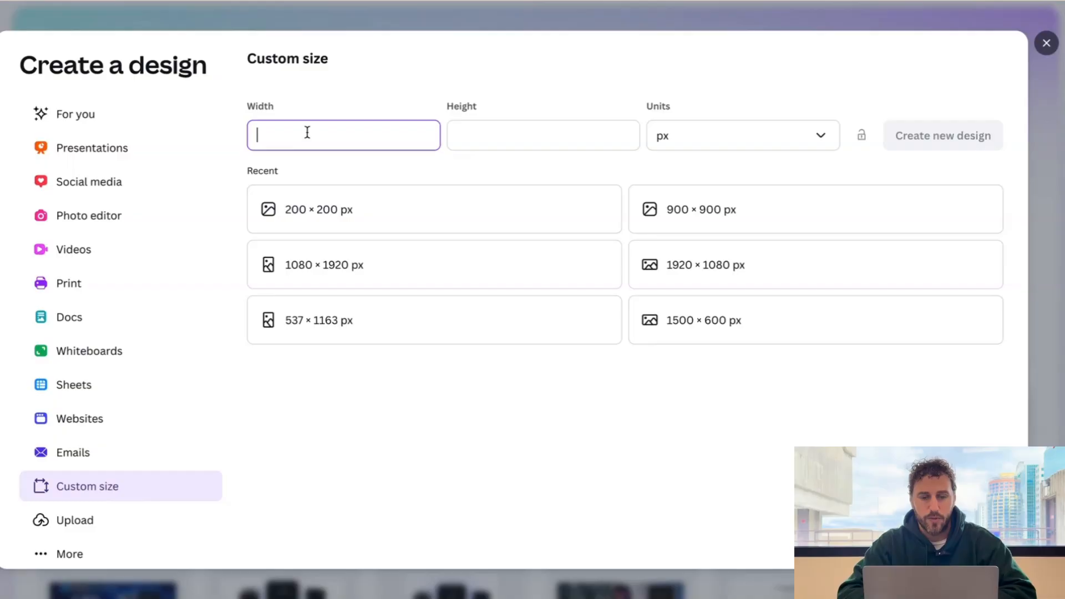
pyautogui.write('200')
pyautogui.click(489, 131)
pyautogui.write('200')
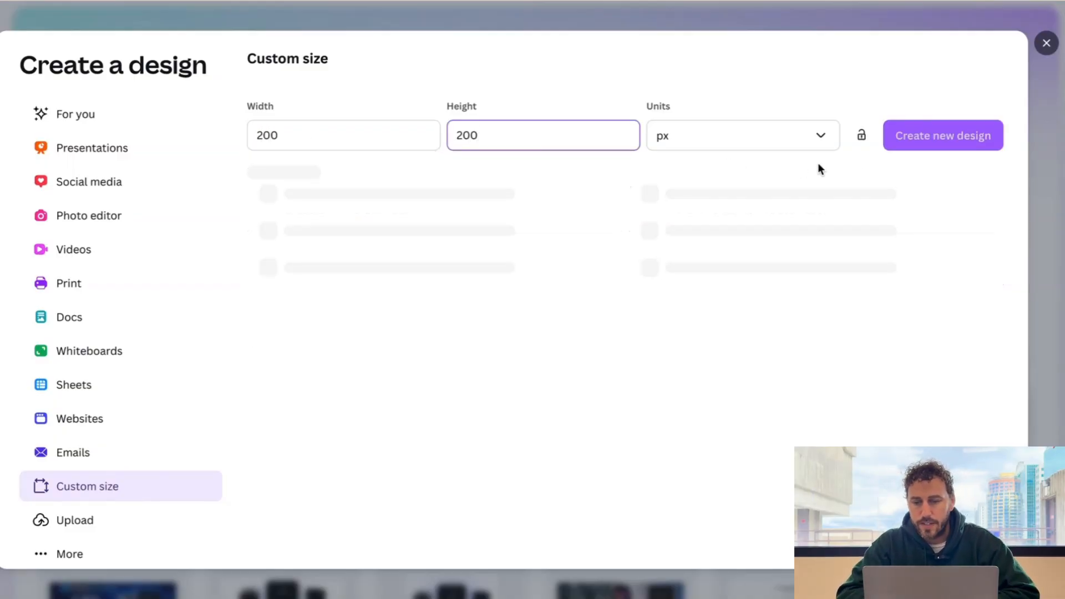
pyautogui.click(803, 145)
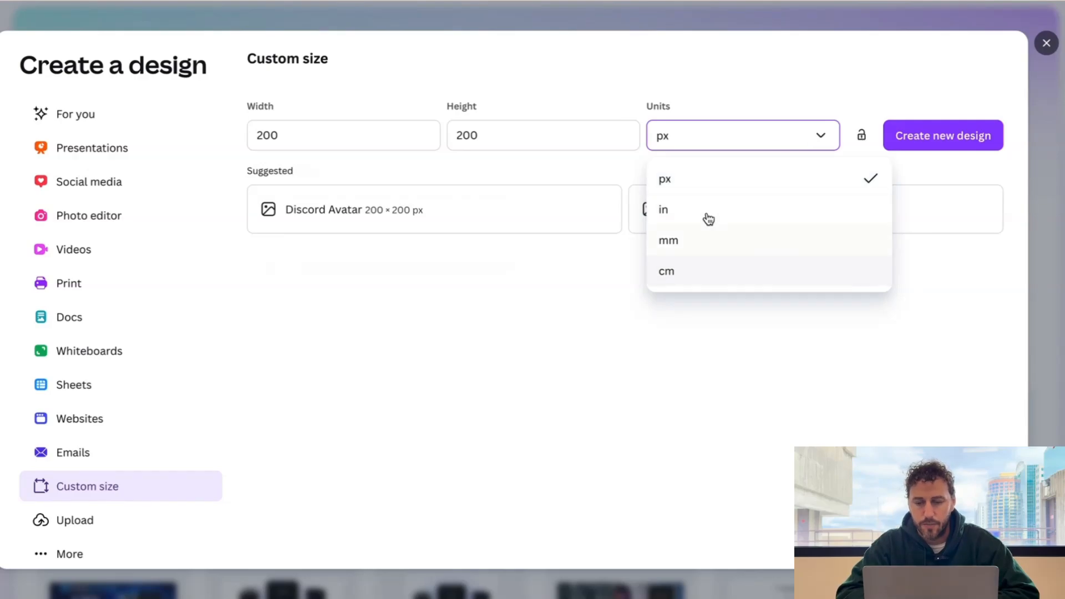
pyautogui.click(702, 177)
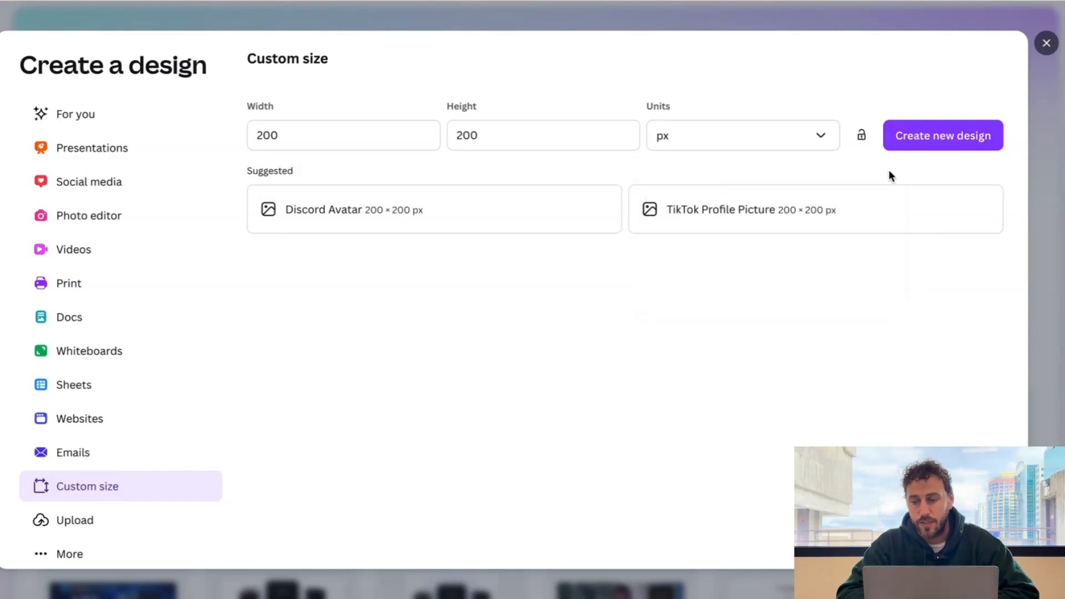
pyautogui.click(926, 135)
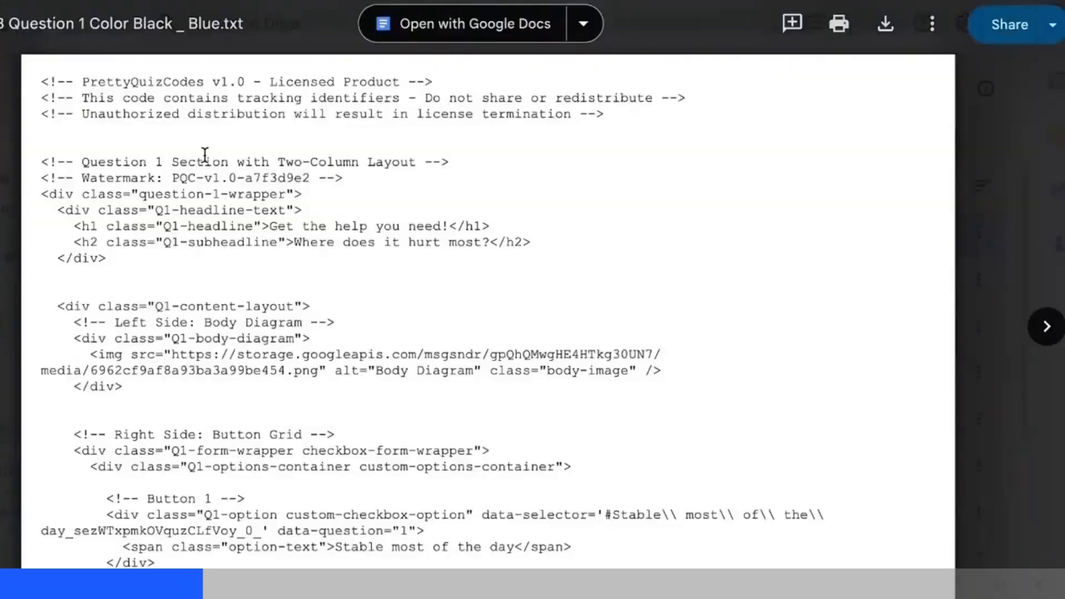
# - Paste the copied question code into a custom HTML block on Page 1 and save it
pyautogui.hotkey('ctrl', 'a')
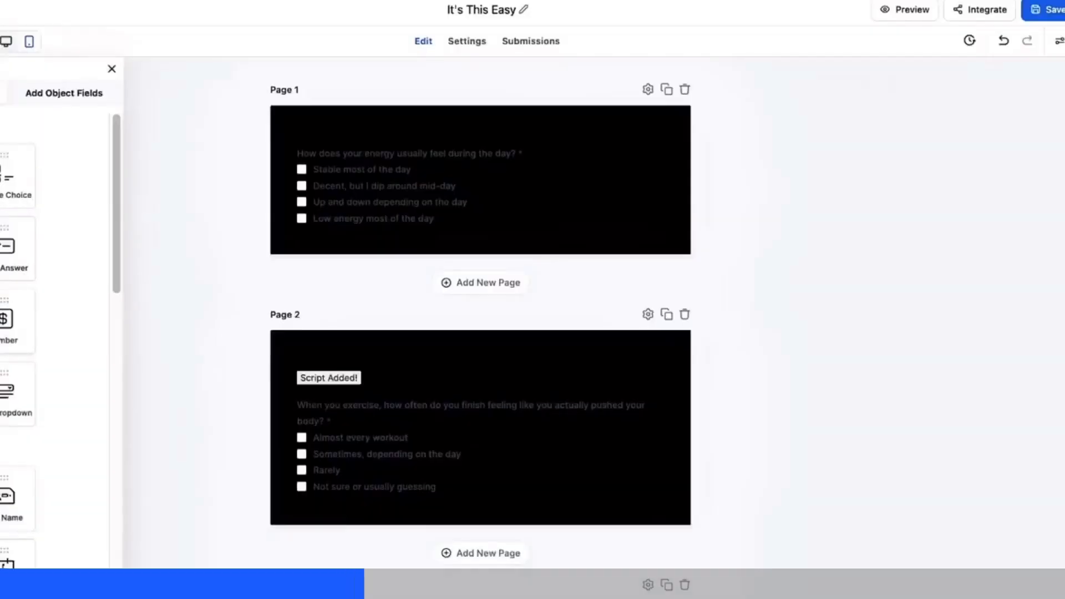
pyautogui.scroll(-20, 17, 333)
pyautogui.moveTo(7, 179); pyautogui.dragTo(346, 150)
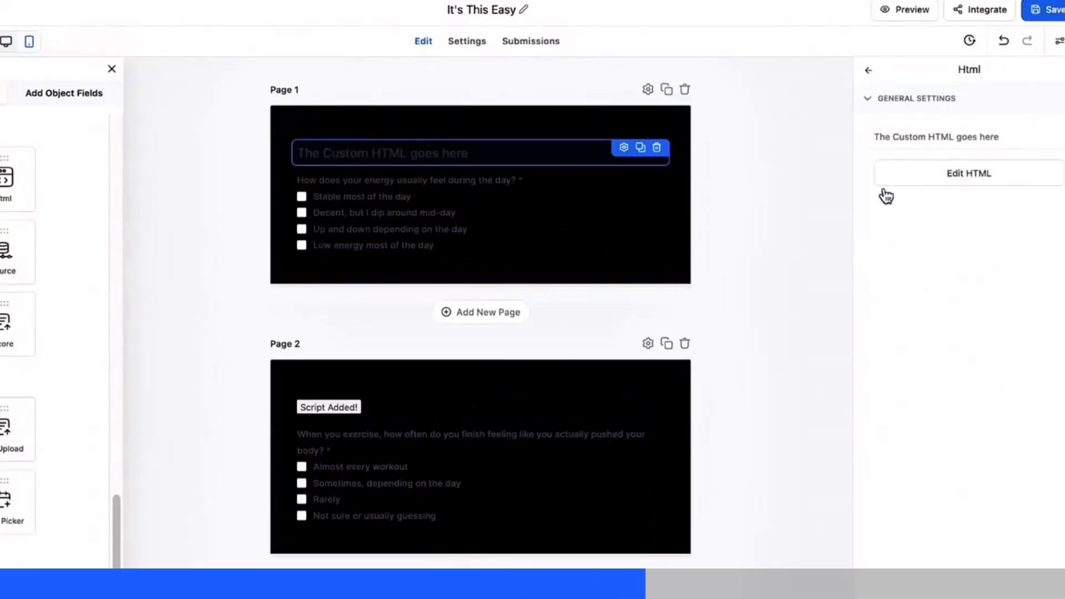
pyautogui.click(1013, 177)
pyautogui.click(370, 227)
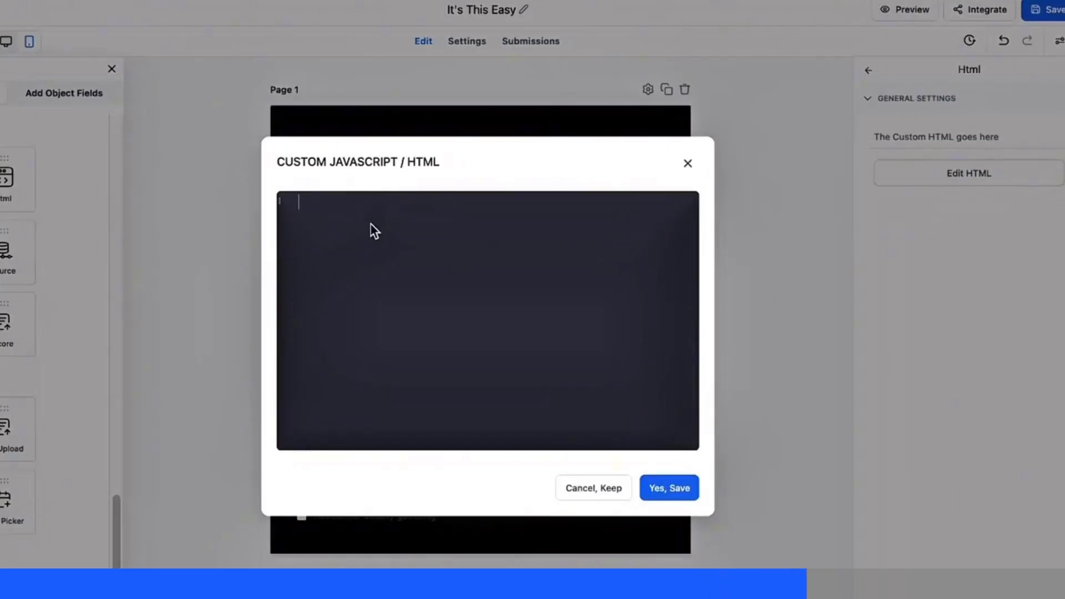
pyautogui.hotkey('ctrl', 'v')
pyautogui.click(656, 488)
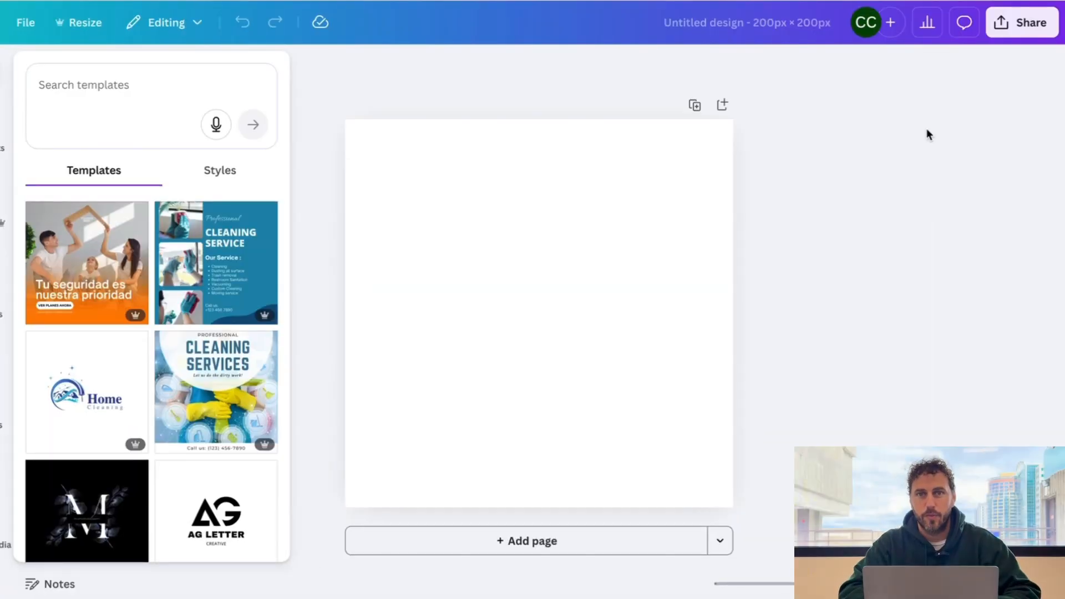
# - Rename the design to 'Question 1 Images'
pyautogui.click(760, 31)
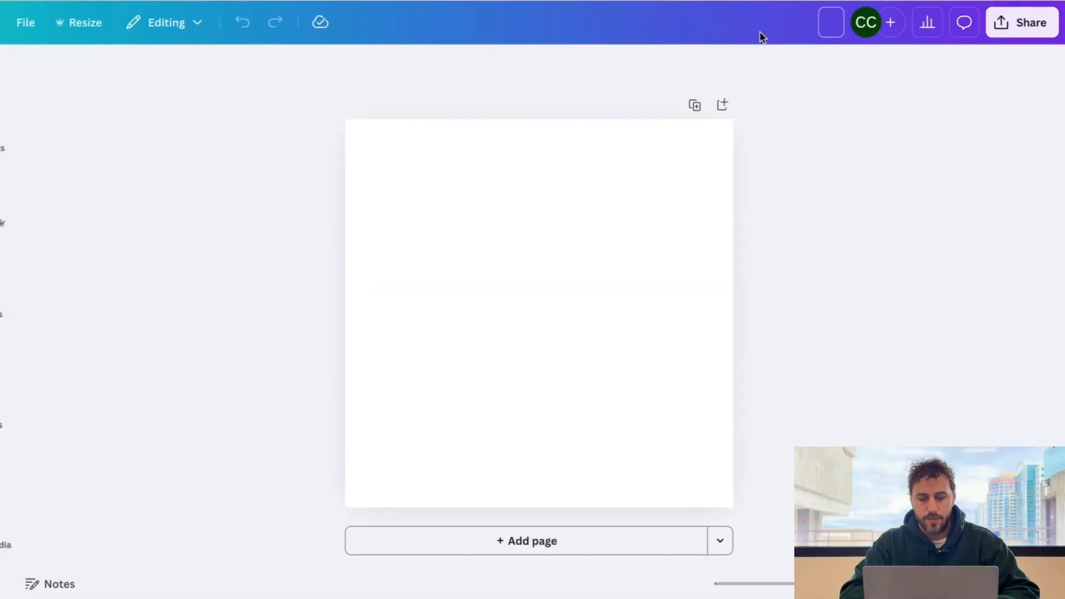
pyautogui.write('Question')
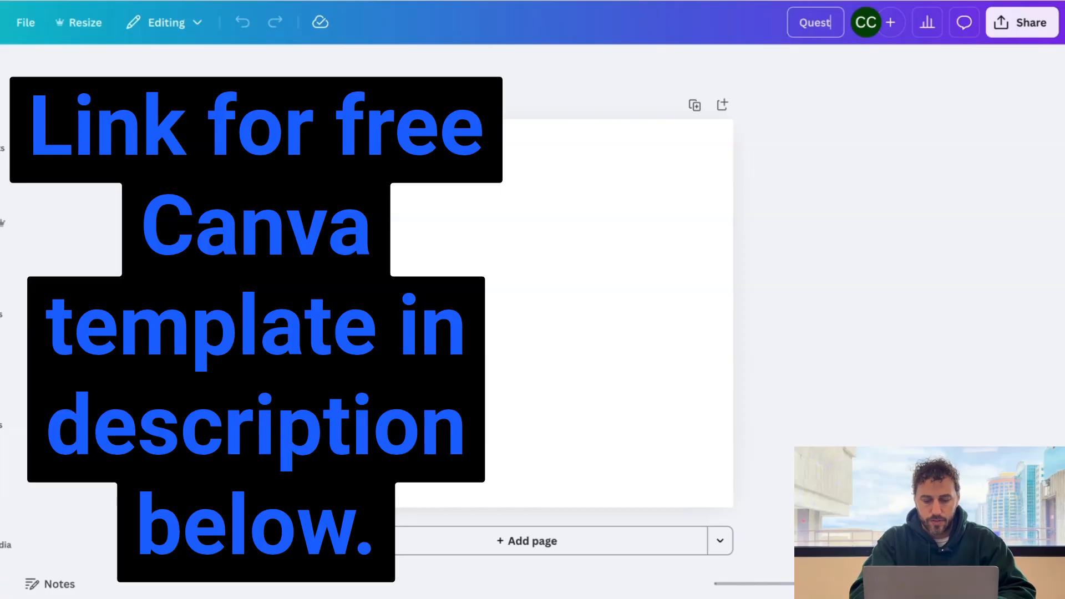
pyautogui.write(' 1 Images')
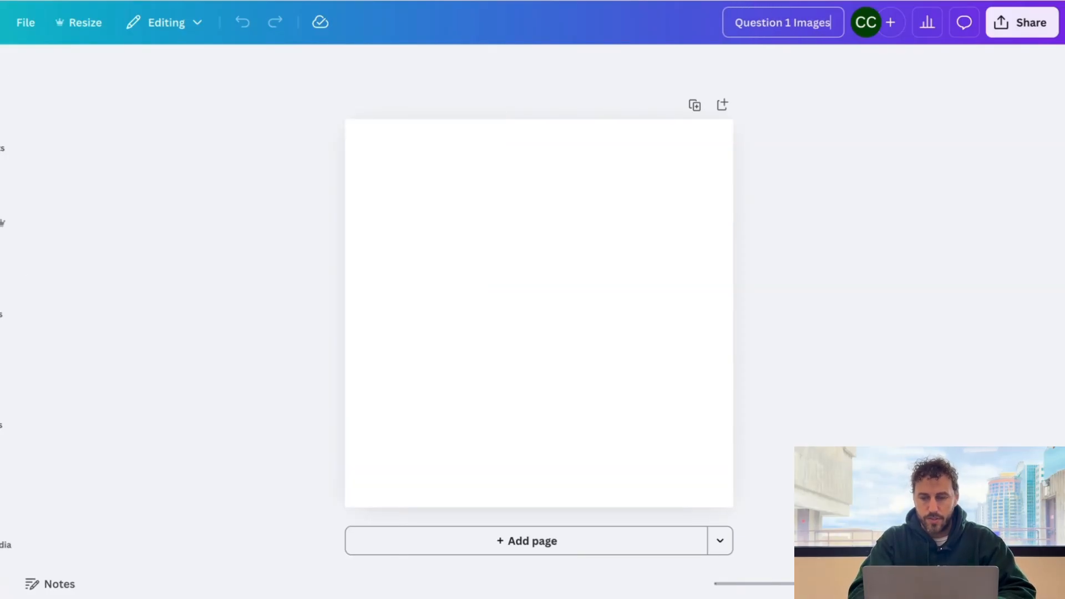
pyautogui.click(783, 81)
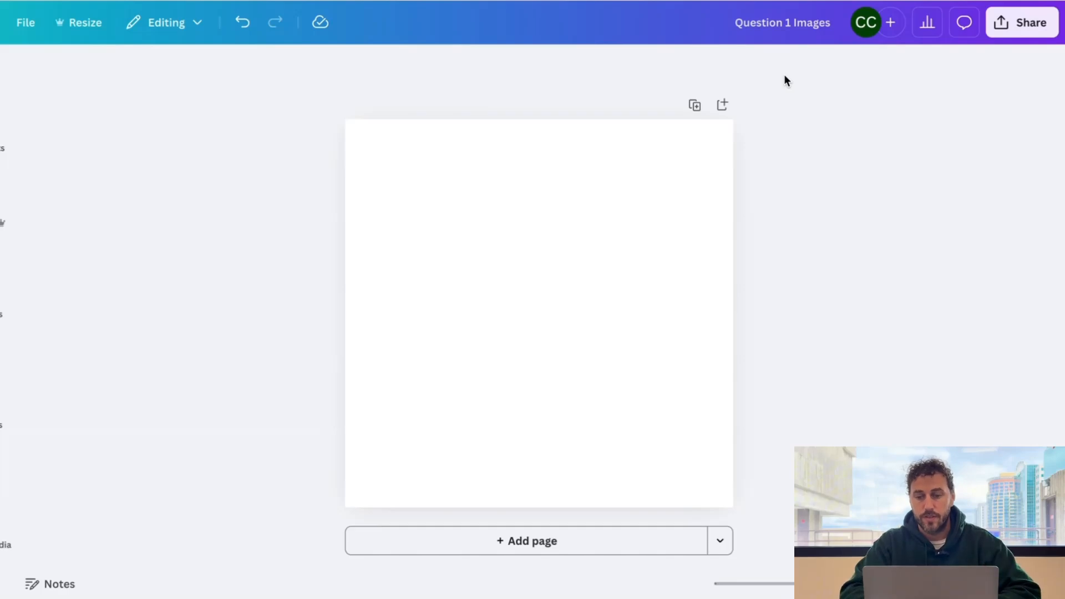
# - Add three more blank pages so the design has four pages
pyautogui.click(722, 106)
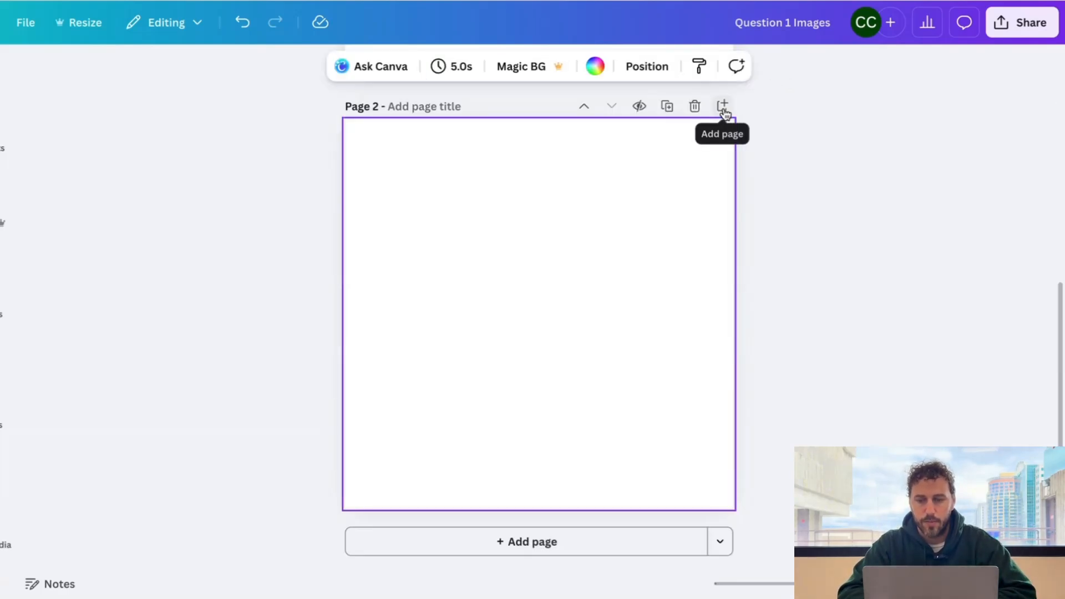
pyautogui.click(722, 106)
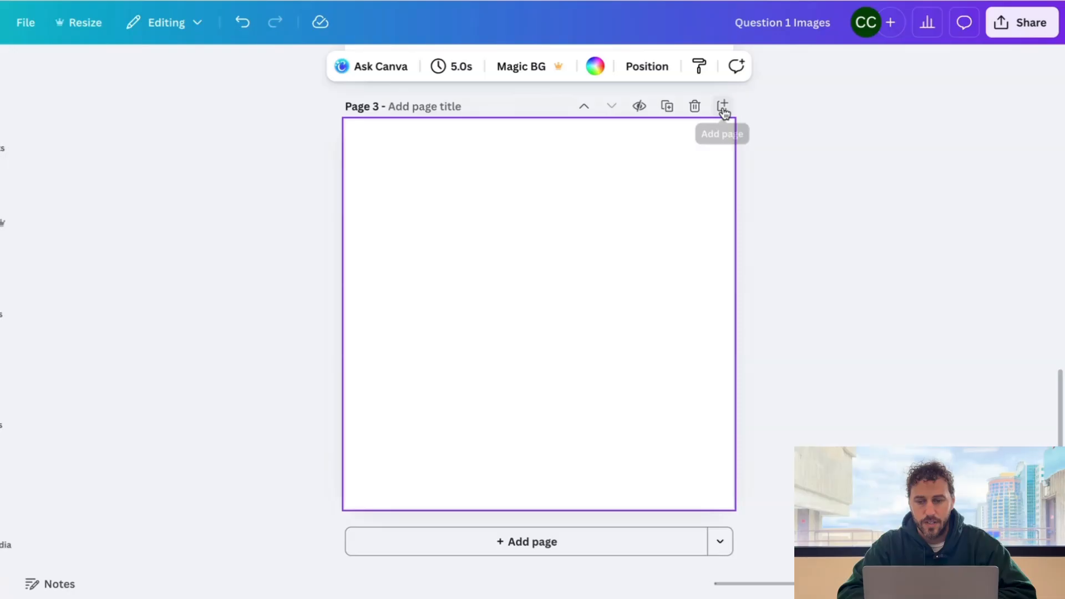
pyautogui.click(722, 106)
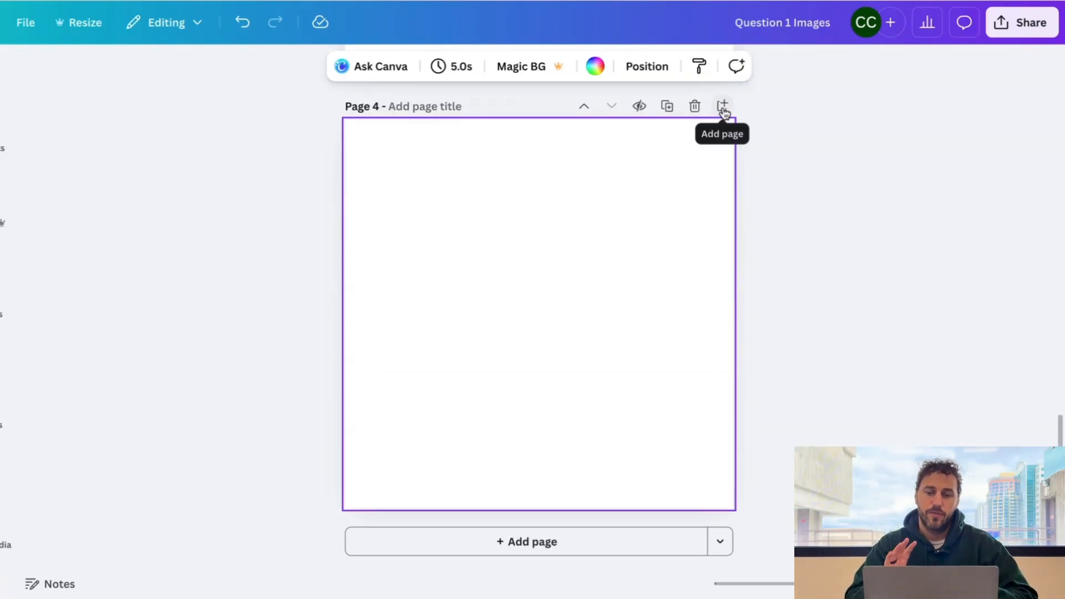
pyautogui.scroll(20, 666, 190)
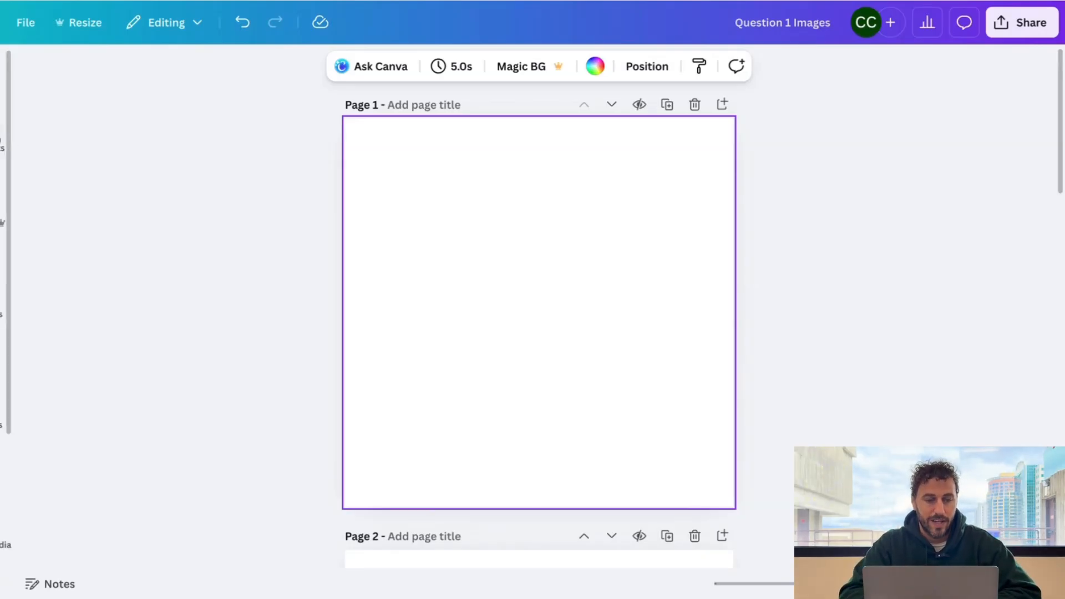
# - Add the black magnifier graphic to Page 1, enlarged to 188.1 × 188.1 px and centred
pyautogui.click(1, 142)
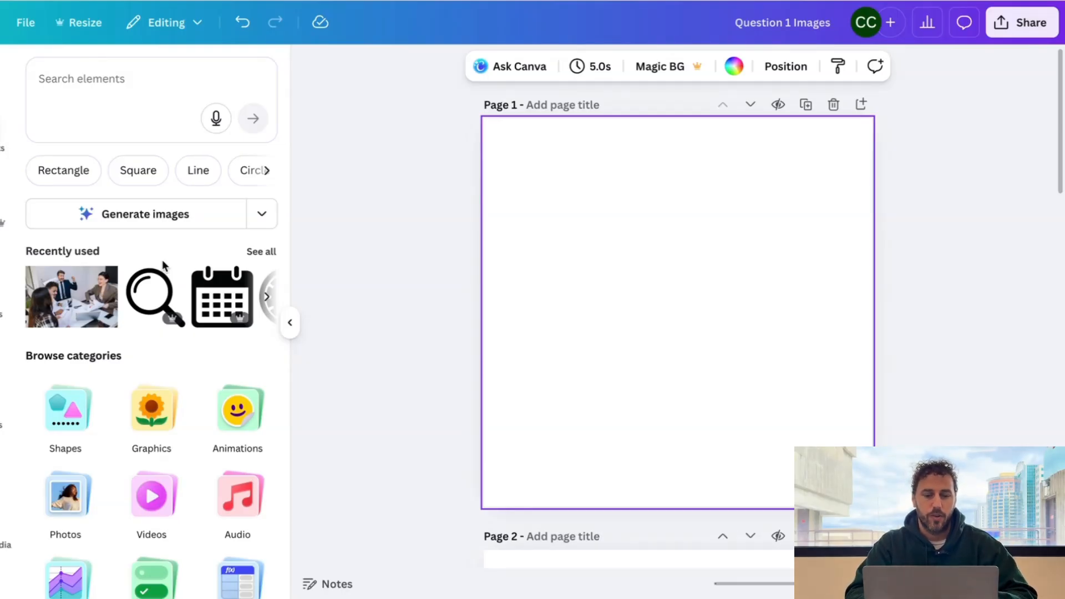
pyautogui.click(150, 304)
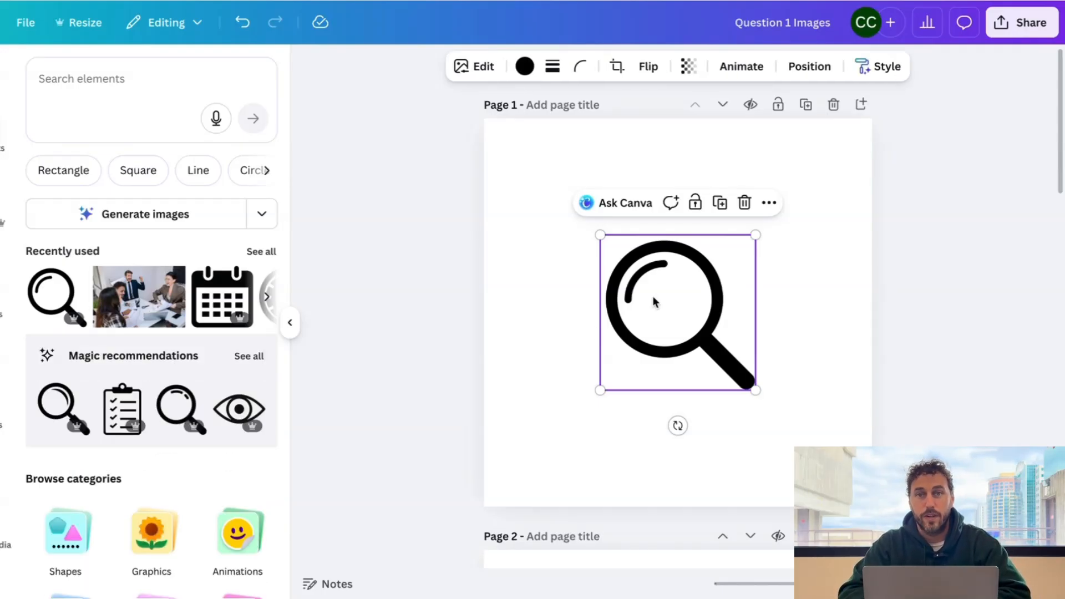
pyautogui.moveTo(600, 234); pyautogui.dragTo(485, 139)
pyautogui.moveTo(753, 389); pyautogui.dragTo(863, 498)
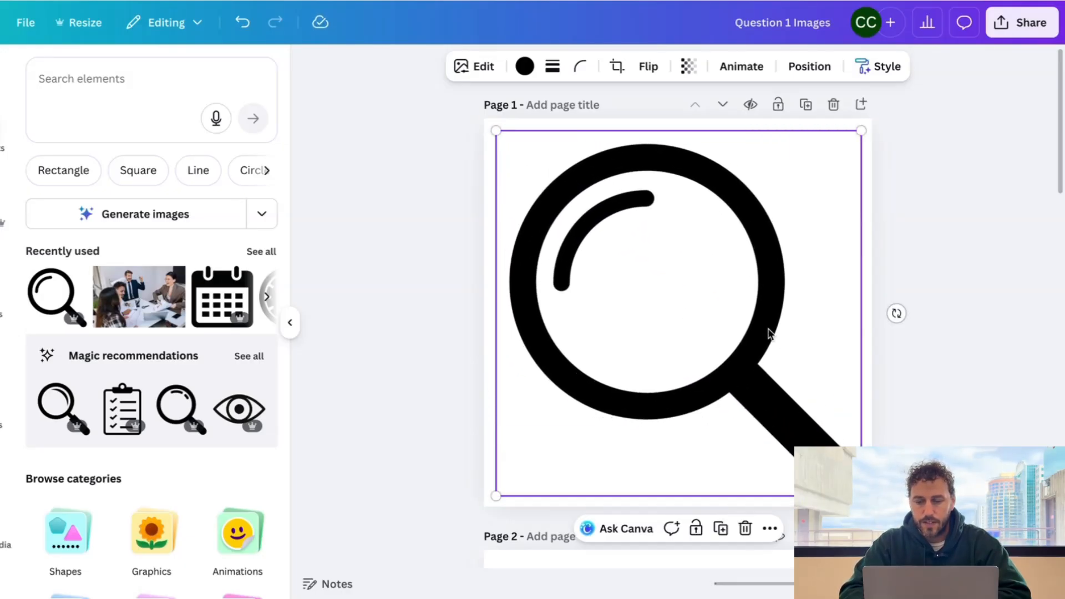
pyautogui.moveTo(763, 327); pyautogui.dragTo(766, 333)
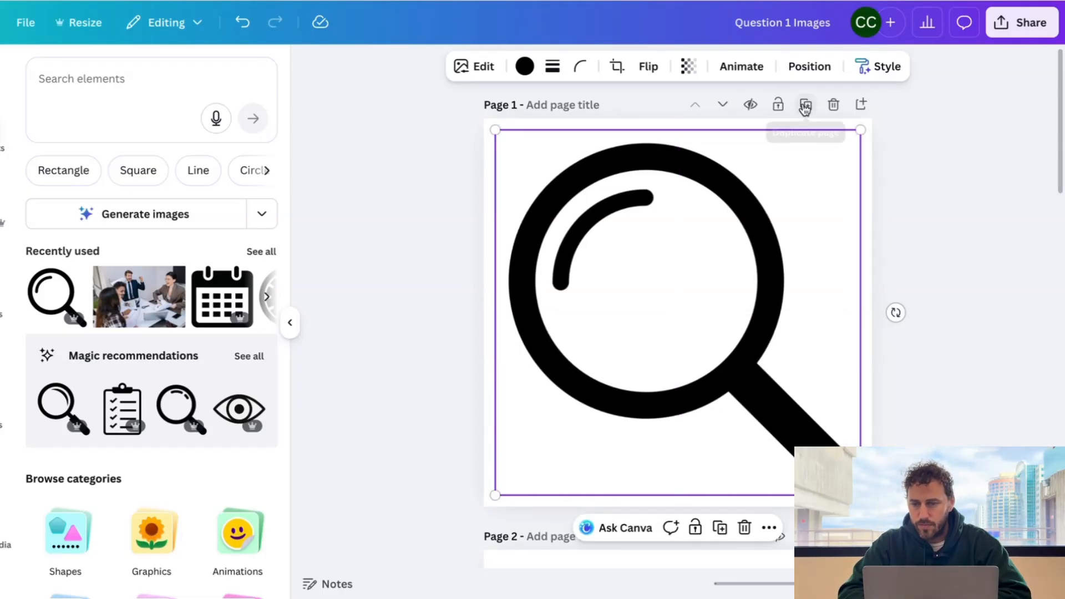
pyautogui.click(809, 68)
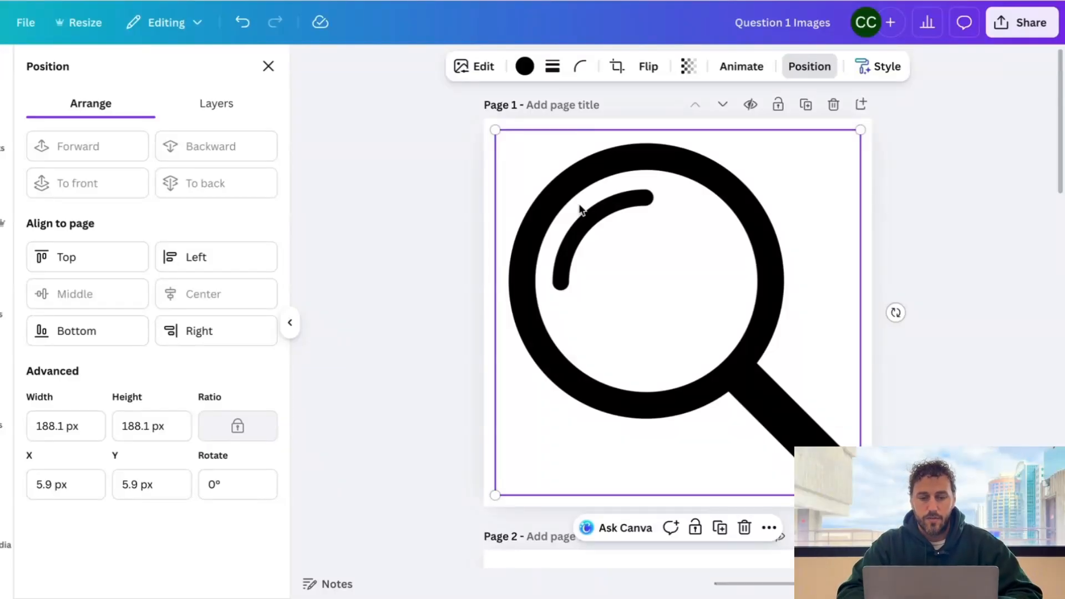
pyautogui.click(269, 68)
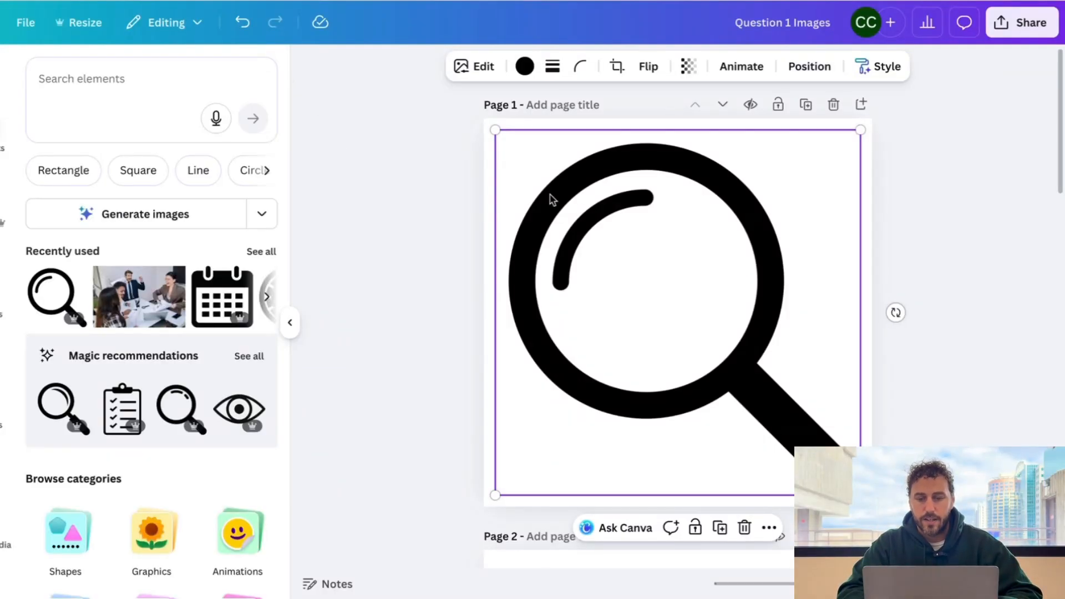
# - Recolour the magnifier to the #0040ff brand blue and copy it
pyautogui.click(524, 68)
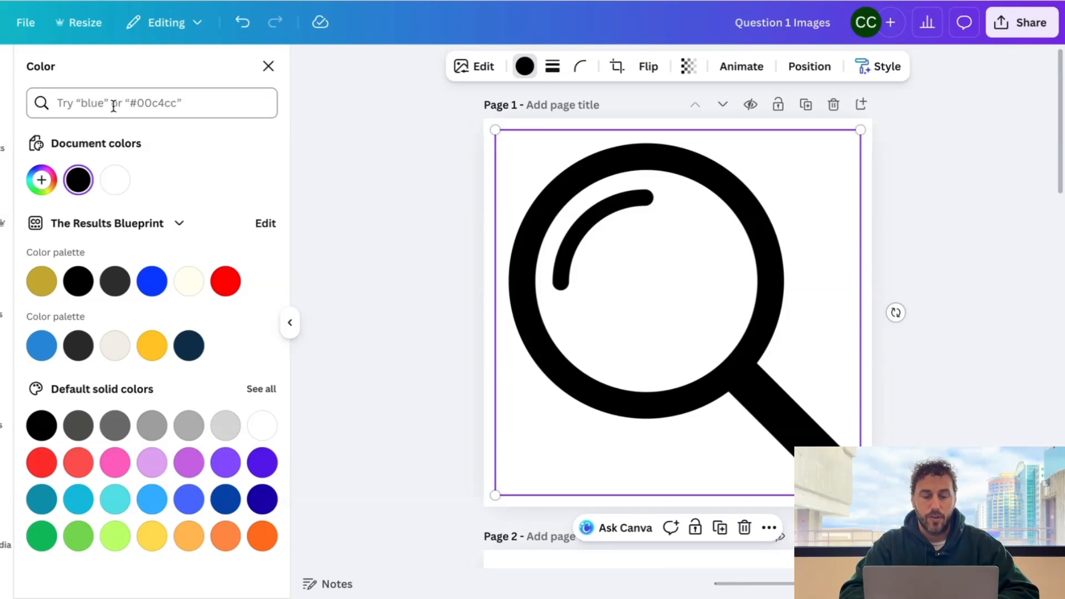
pyautogui.click(152, 282)
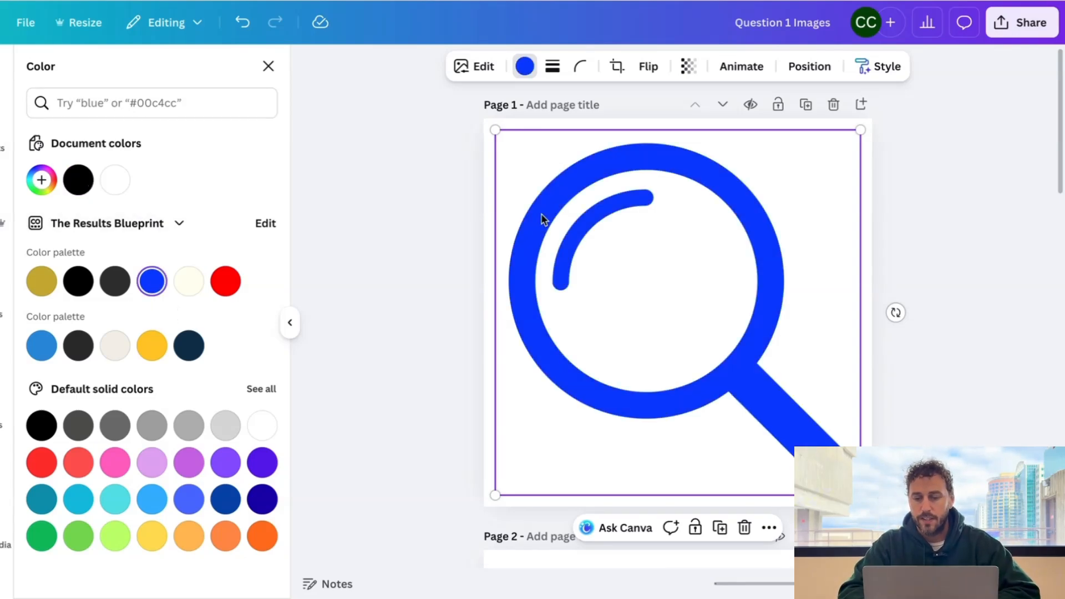
pyautogui.rightClick(624, 275)
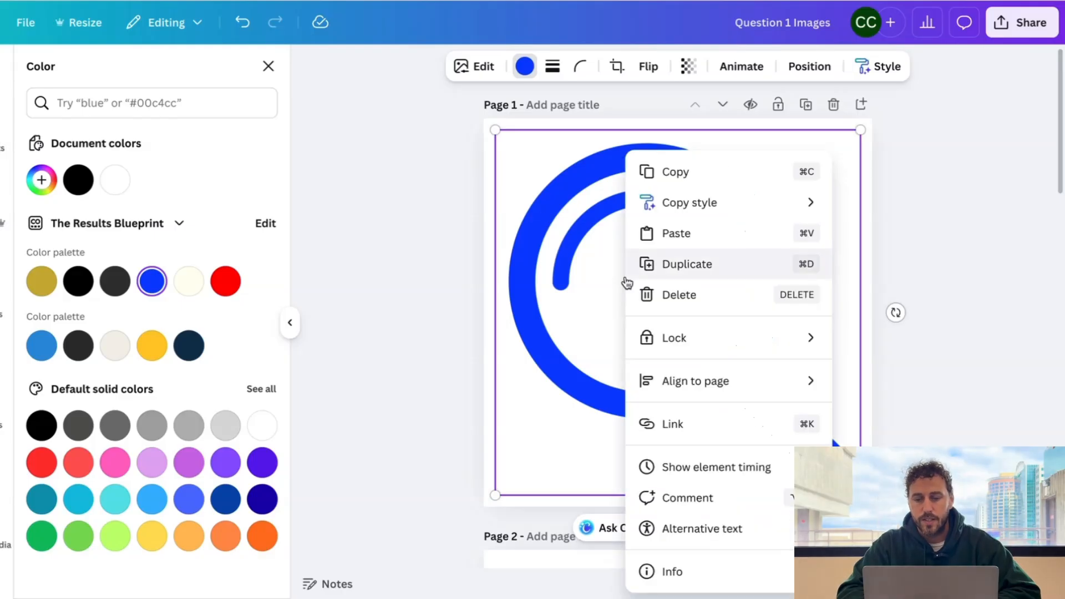
pyautogui.click(676, 173)
# - Paste the blue magnifier onto Page 3 and Page 4
pyautogui.scroll(-8, 620, 278)
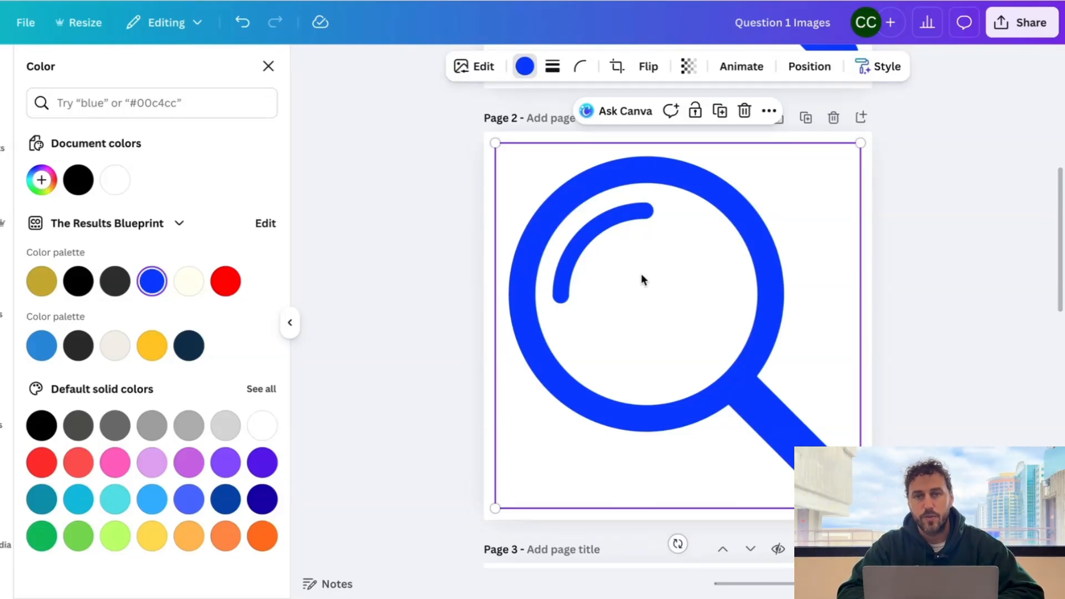
pyautogui.scroll(-7, 640, 274)
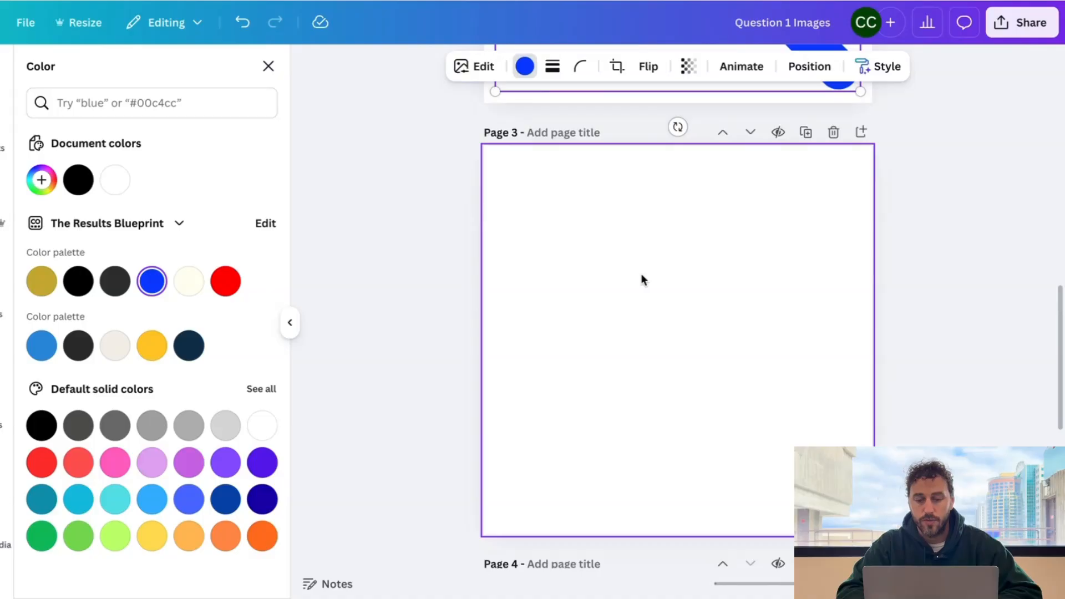
pyautogui.click(640, 274)
pyautogui.hotkey('ctrl', 'v')
pyautogui.scroll(-5, 641, 274)
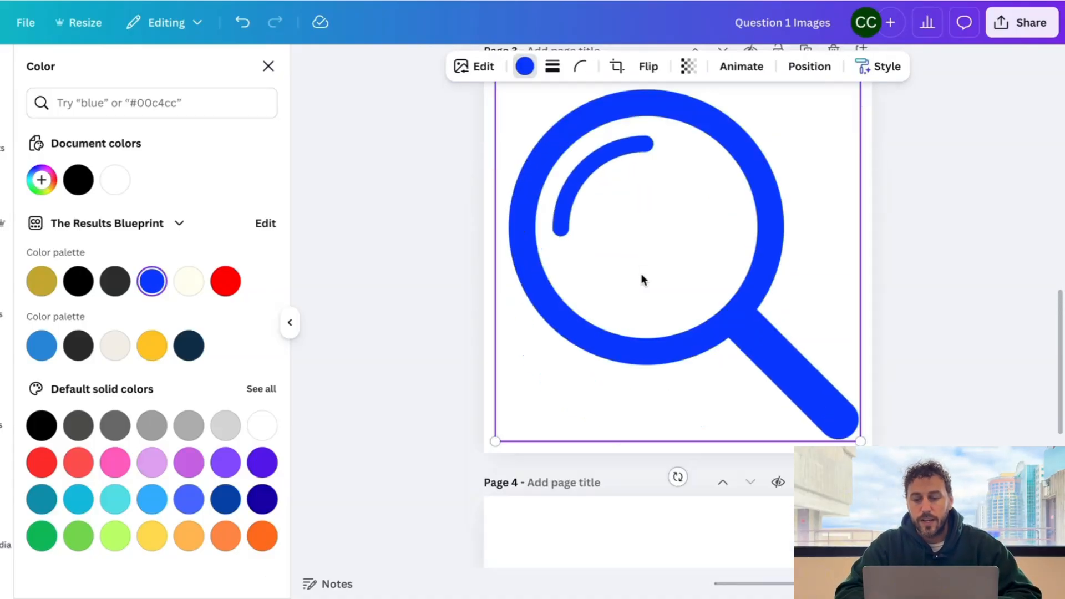
pyautogui.click(641, 325)
pyautogui.hotkey('ctrl', 'v')
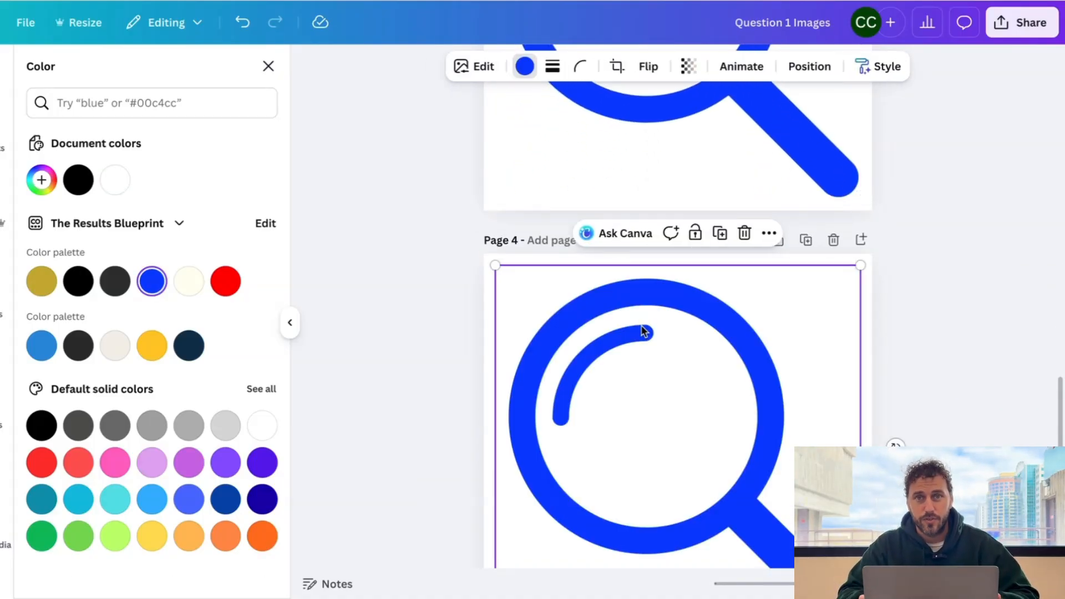
pyautogui.scroll(15, 643, 331)
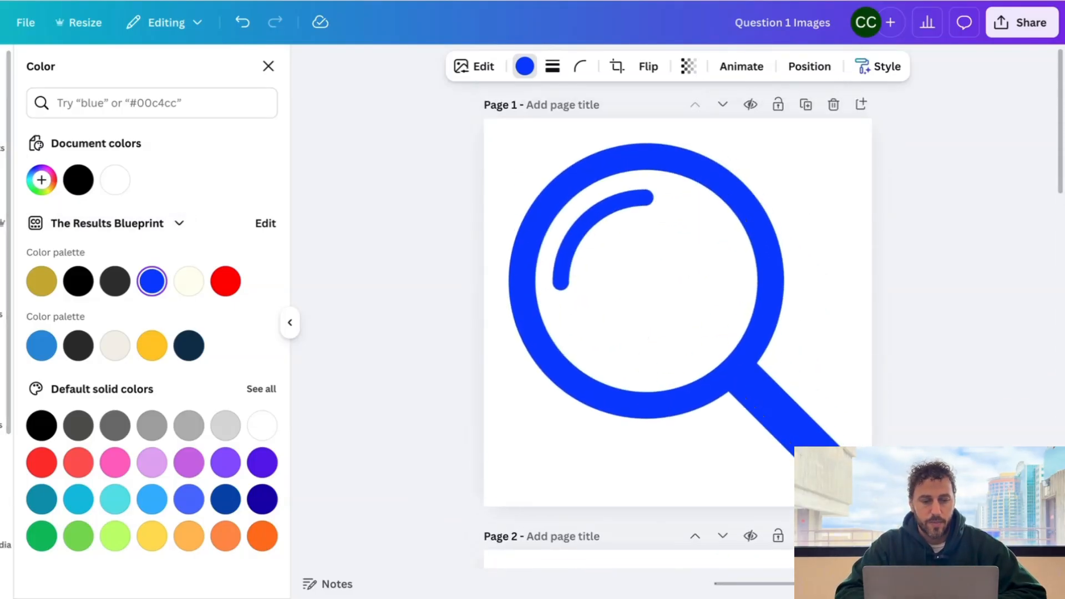
pyautogui.click(3, 133)
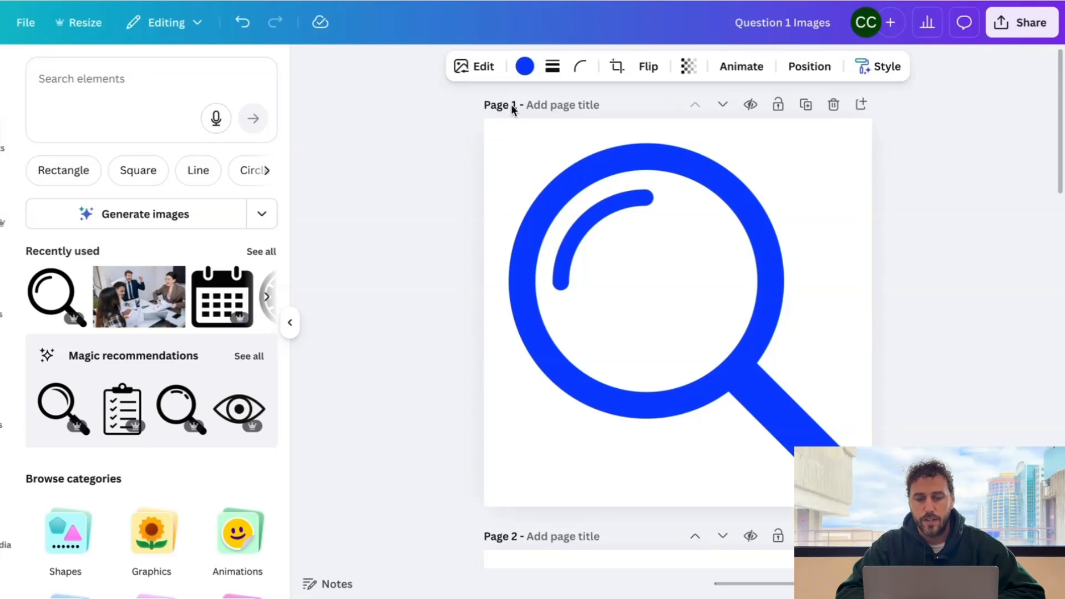
# - Add the calendar graphic to Page 2, enlarged to fill the page and centred
pyautogui.scroll(-8, 600, 244)
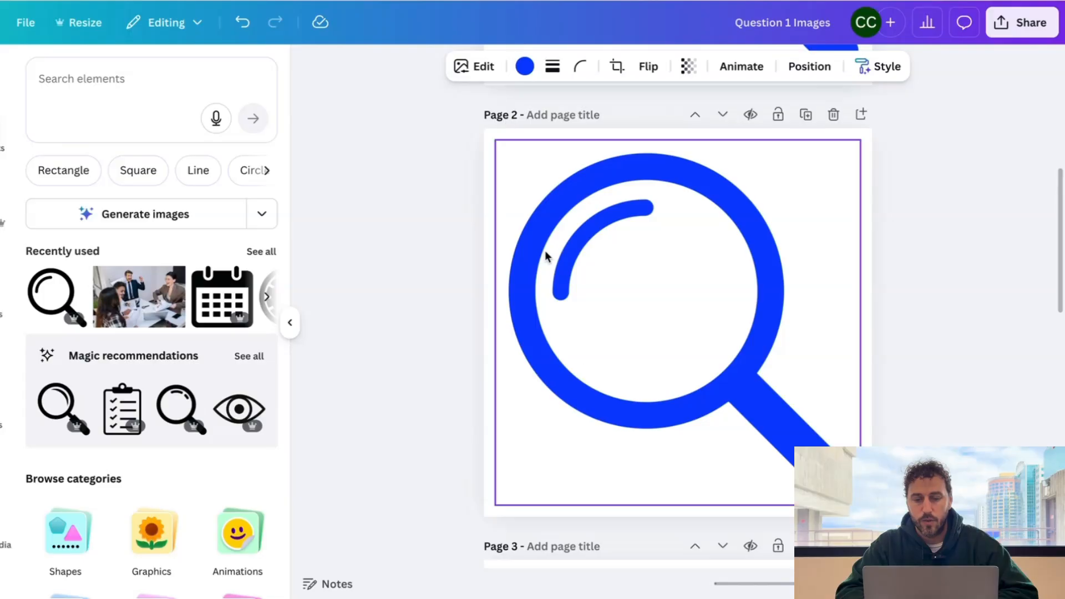
pyautogui.click(221, 296)
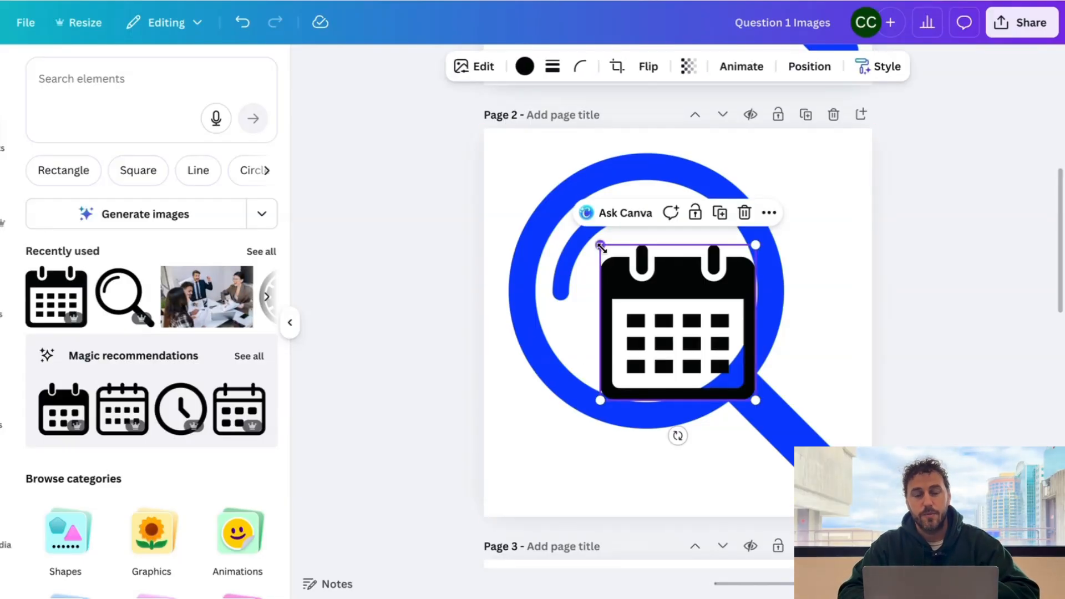
pyautogui.moveTo(601, 247); pyautogui.dragTo(506, 166)
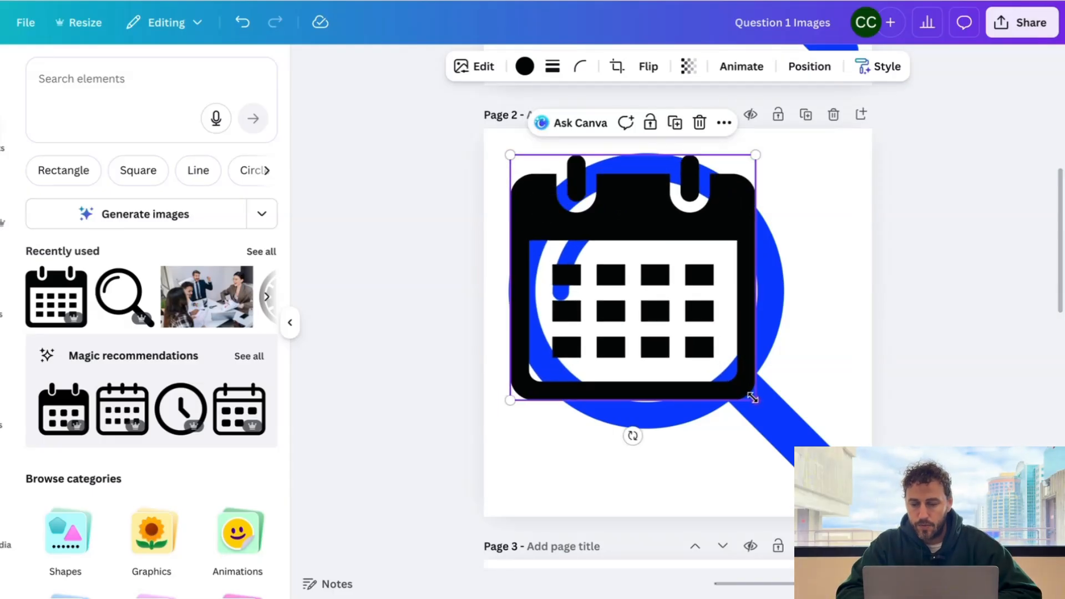
pyautogui.moveTo(755, 400); pyautogui.dragTo(861, 505)
pyautogui.moveTo(511, 155)
pyautogui.mouseDown()
pyautogui.moveTo(495, 141)
pyautogui.moveTo(509, 153)
pyautogui.mouseUp()
pyautogui.moveTo(725, 260)
pyautogui.mouseDown()
pyautogui.moveTo(701, 250)
pyautogui.moveTo(715, 251)
pyautogui.mouseUp()
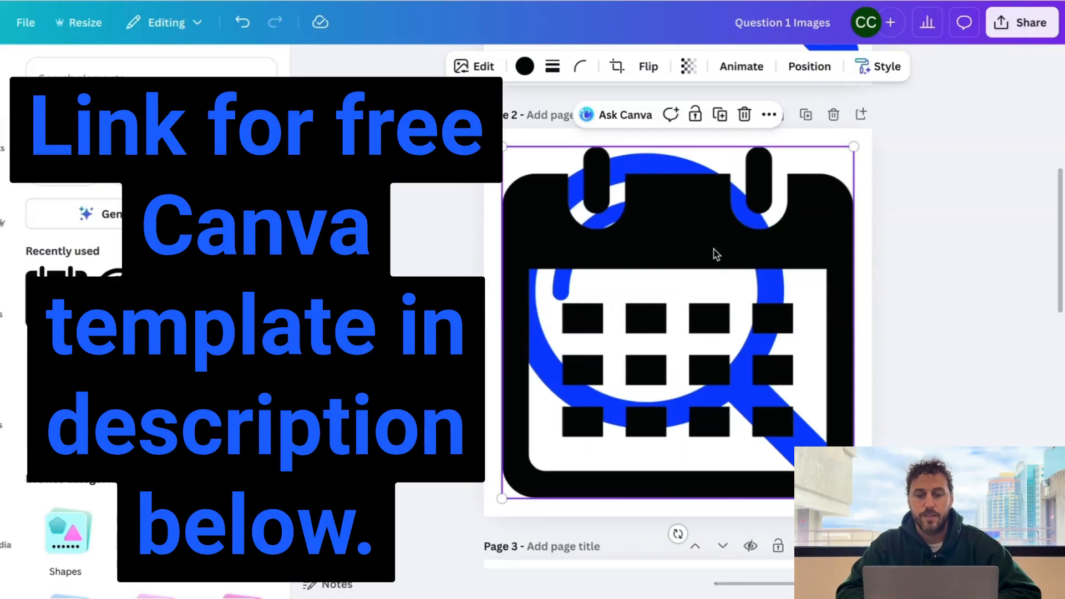
# - Turn the calendar blue, send it one layer backward, and delete the magnifier
pyautogui.click(524, 67)
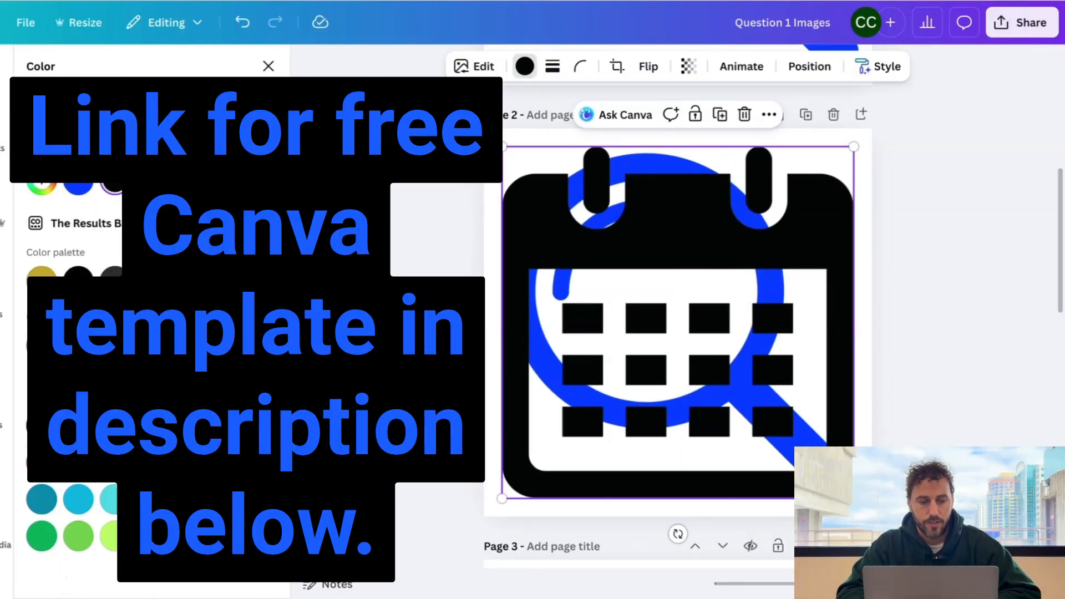
pyautogui.click(78, 185)
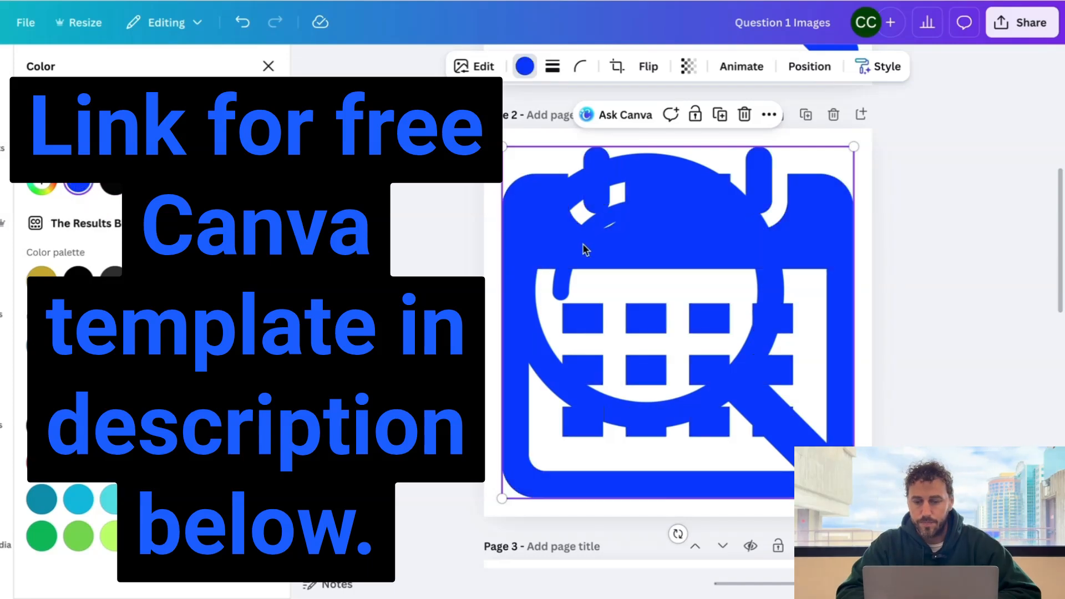
pyautogui.rightClick(640, 246)
pyautogui.moveTo(701, 351)
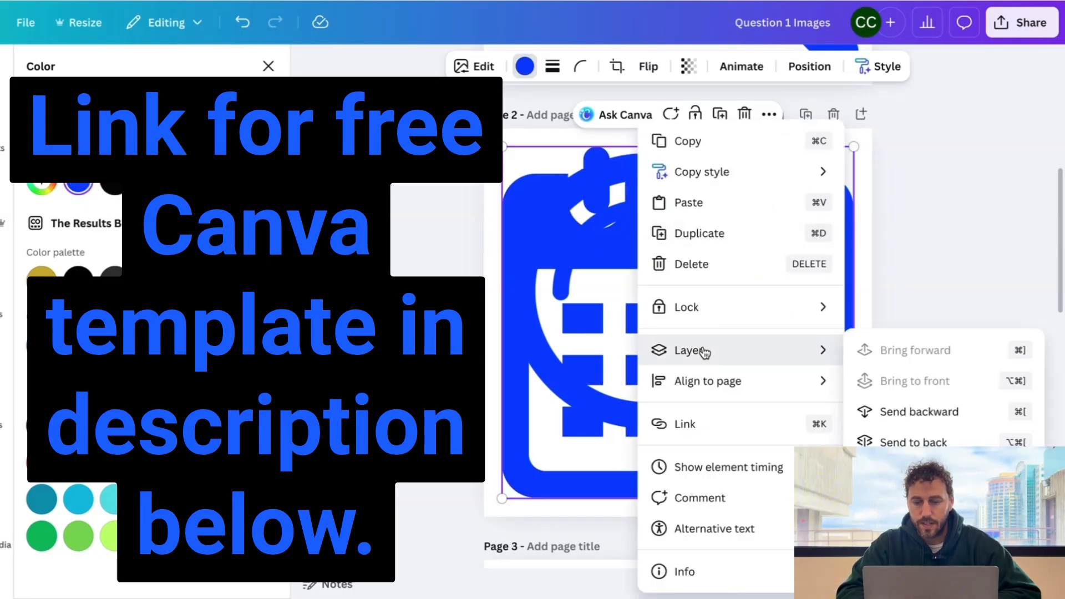
pyautogui.click(909, 424)
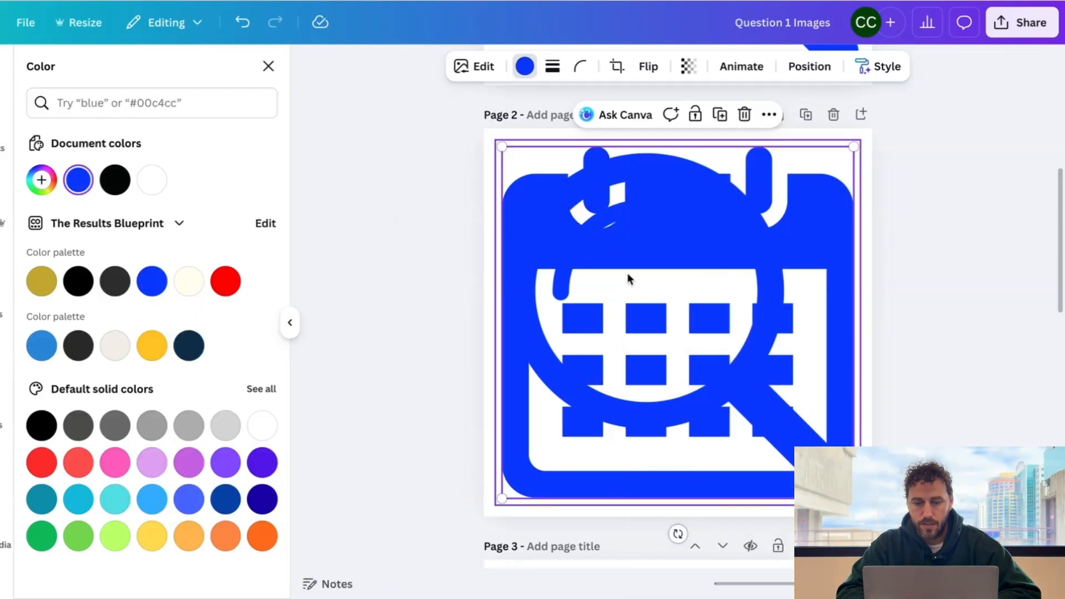
pyautogui.press('Delete')
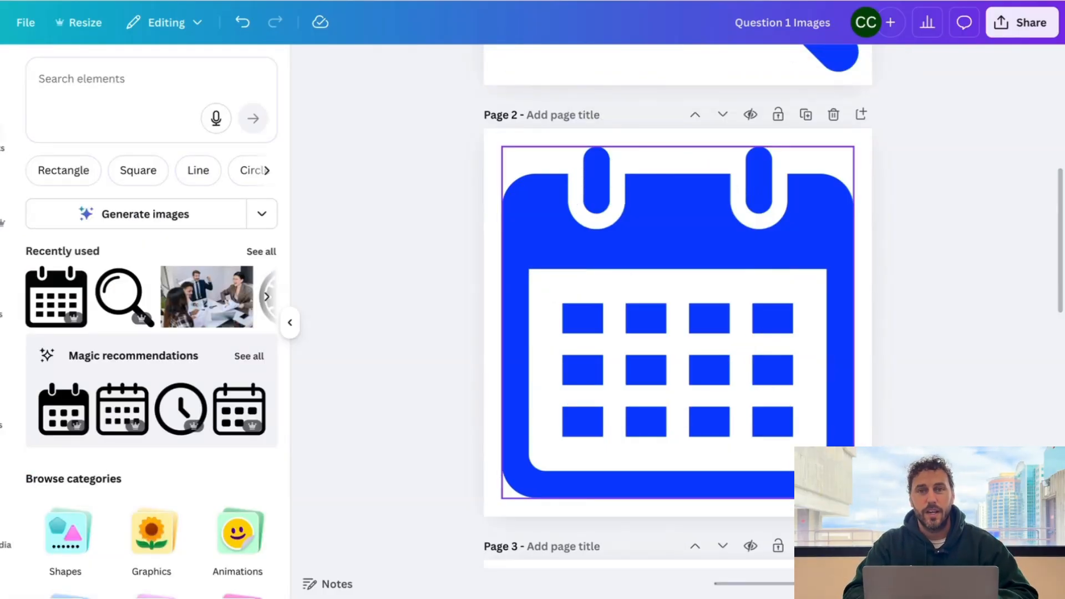
pyautogui.scroll(7, 678, 305)
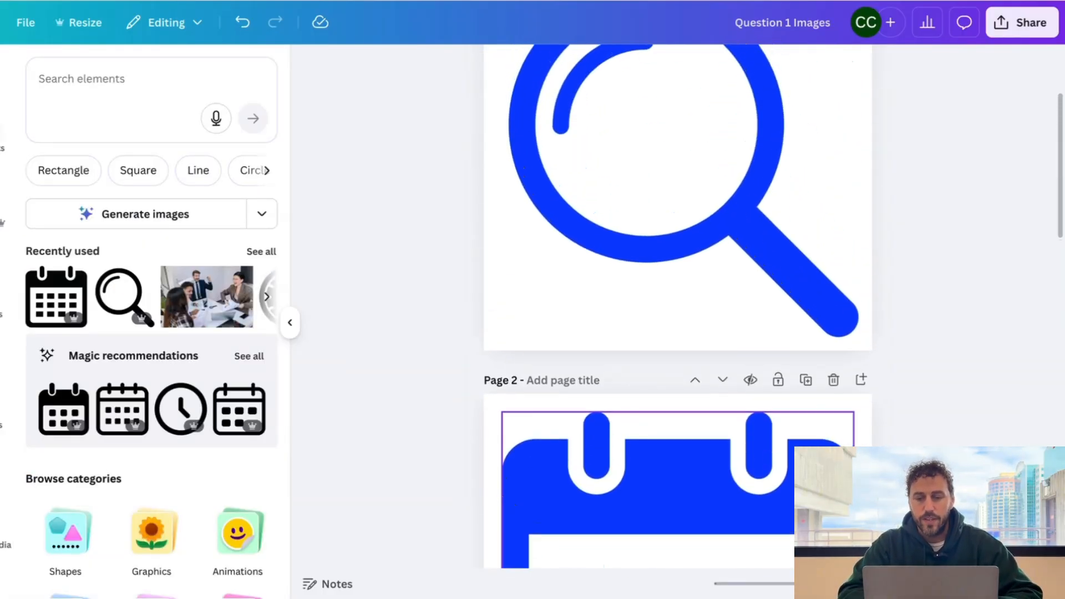
# - Title Pages 1 and 2 'Q1 Button' and select the magnifier on Page 3
pyautogui.scroll(1, 621, 244)
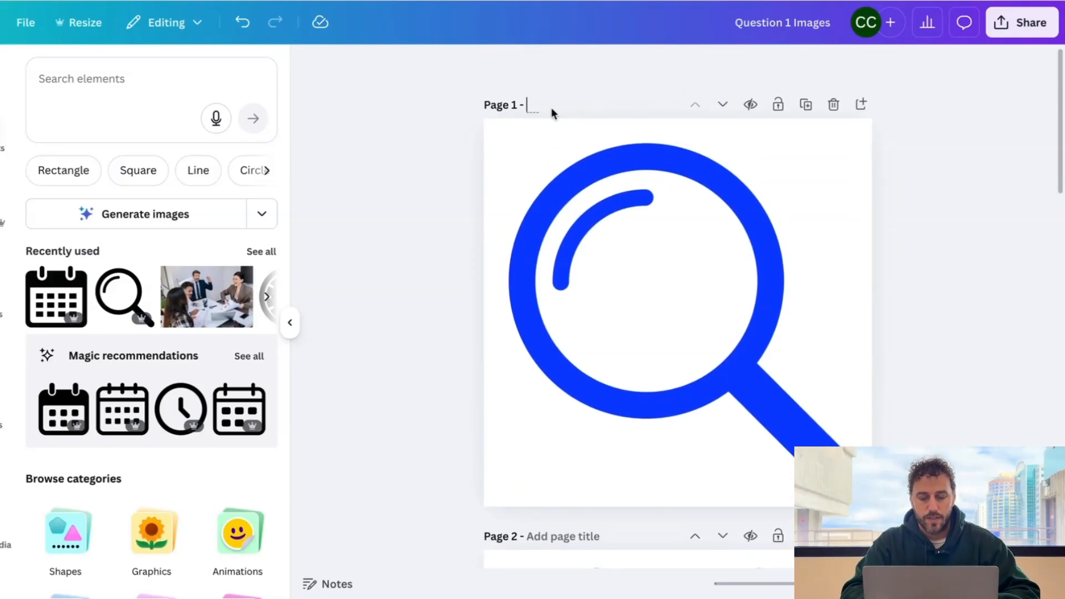
pyautogui.write('Q1')
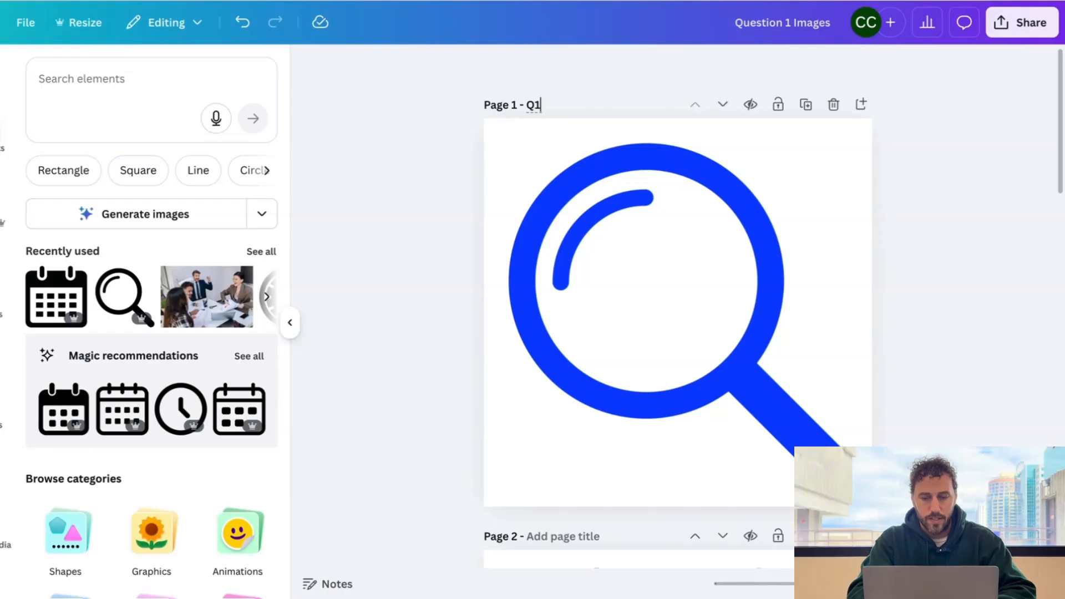
pyautogui.write(' Button 1')
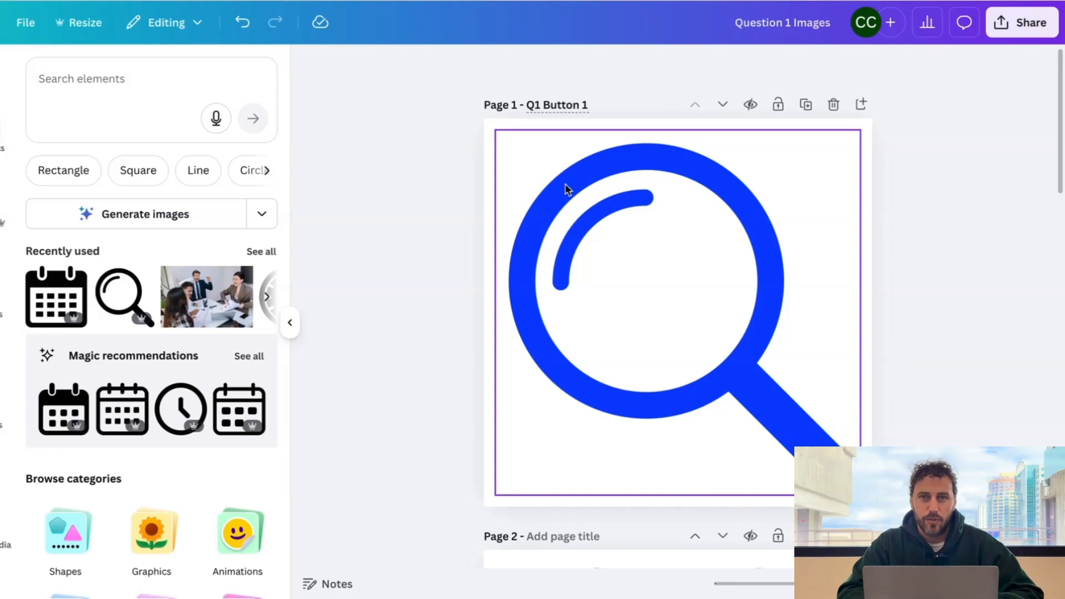
pyautogui.scroll(-8, 567, 190)
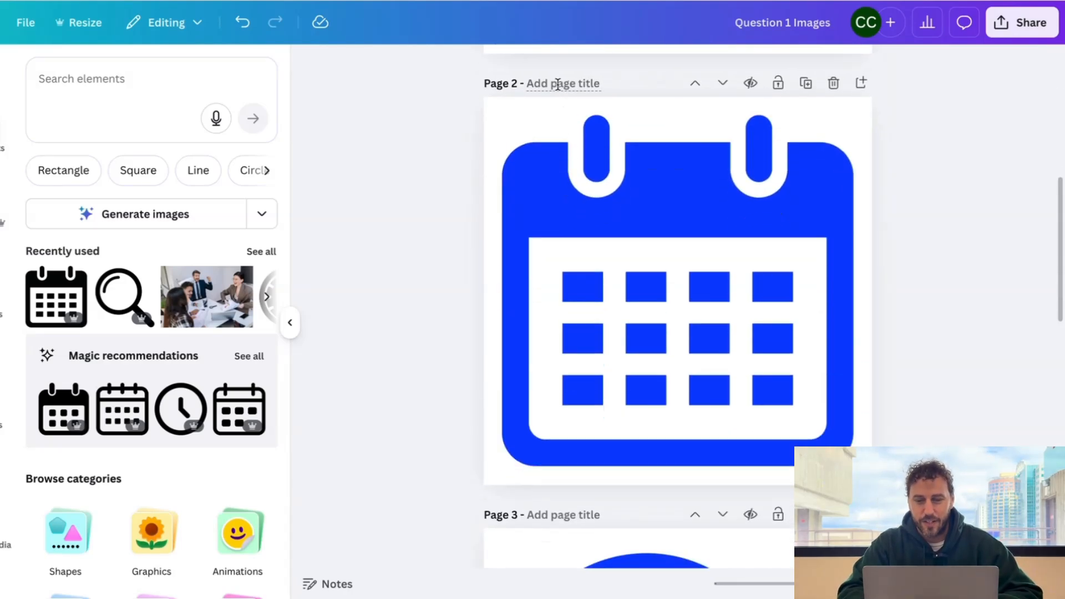
pyautogui.click(559, 84)
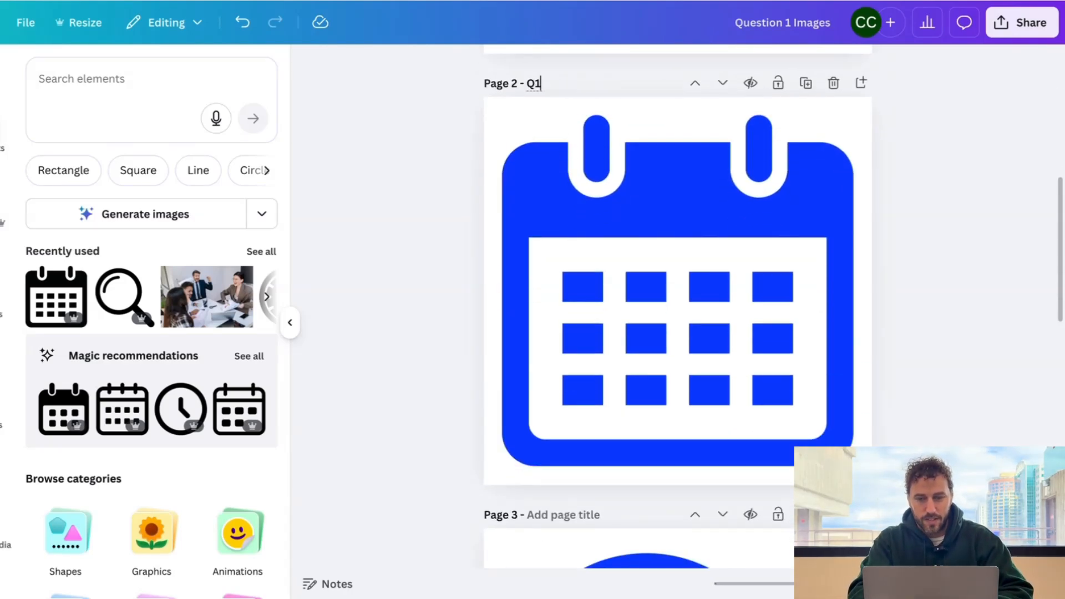
pyautogui.write('Q1 Button 2')
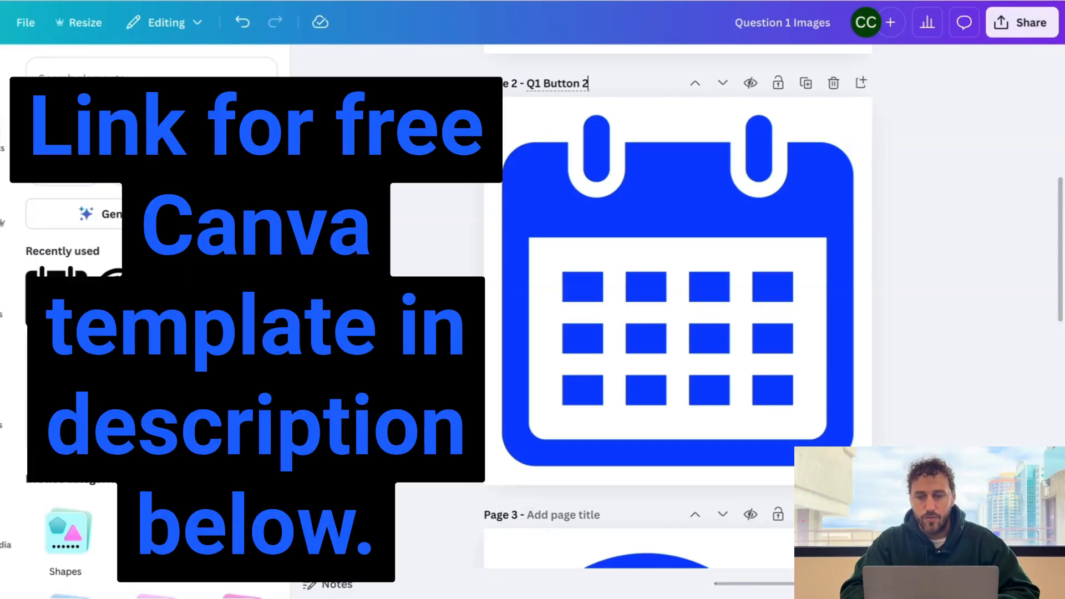
pyautogui.click(571, 191)
pyautogui.scroll(-6, 571, 191)
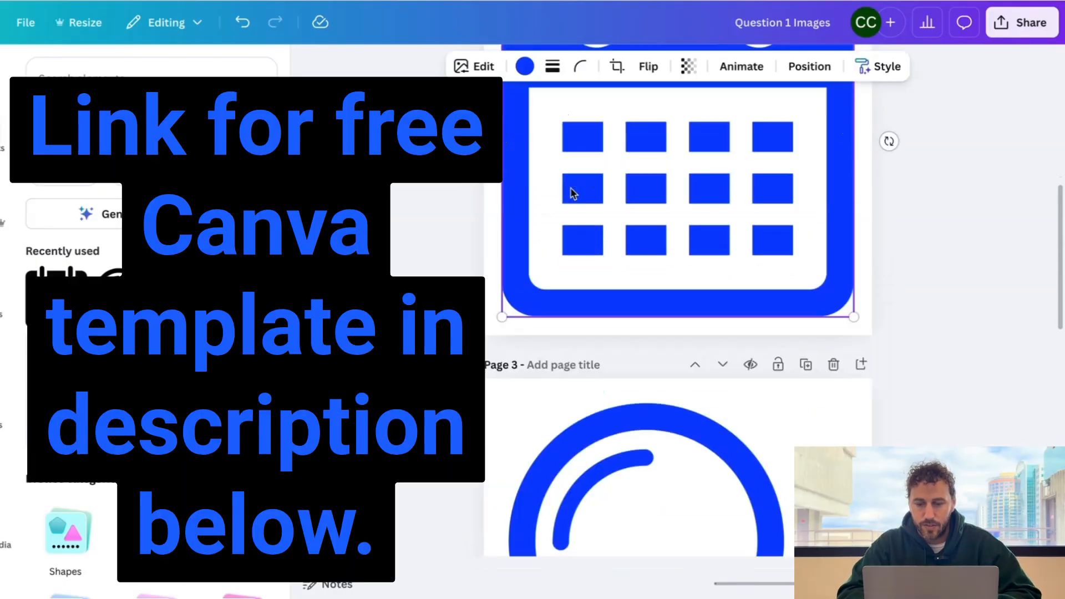
pyautogui.click(573, 193)
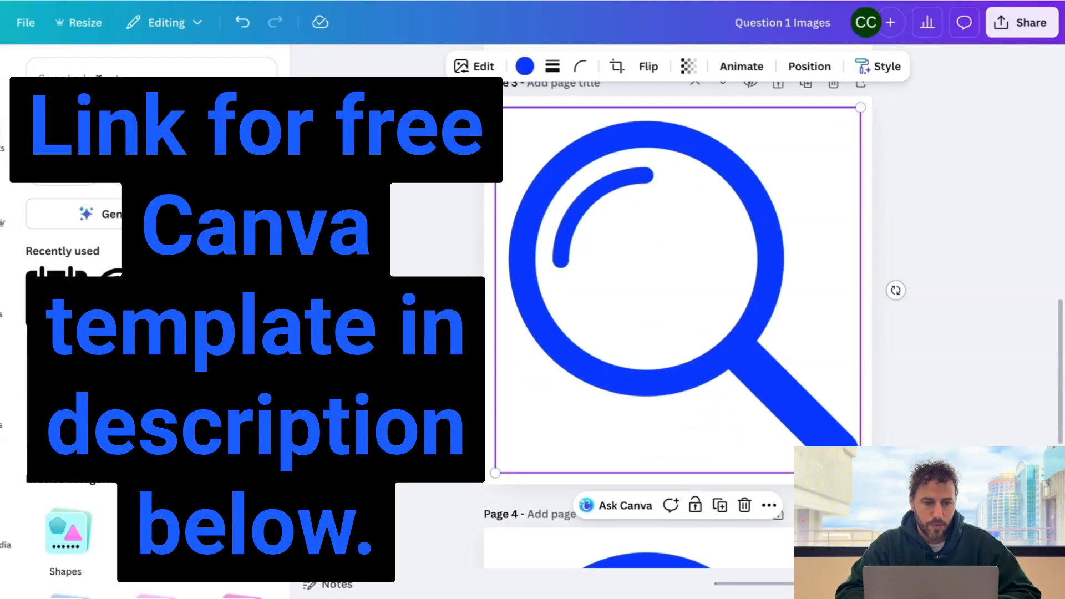
# - Search graphics for 'colculator' and add an outline calculator to Page 3, enlarged and centred
pyautogui.click(98, 79)
pyautogui.write('co')
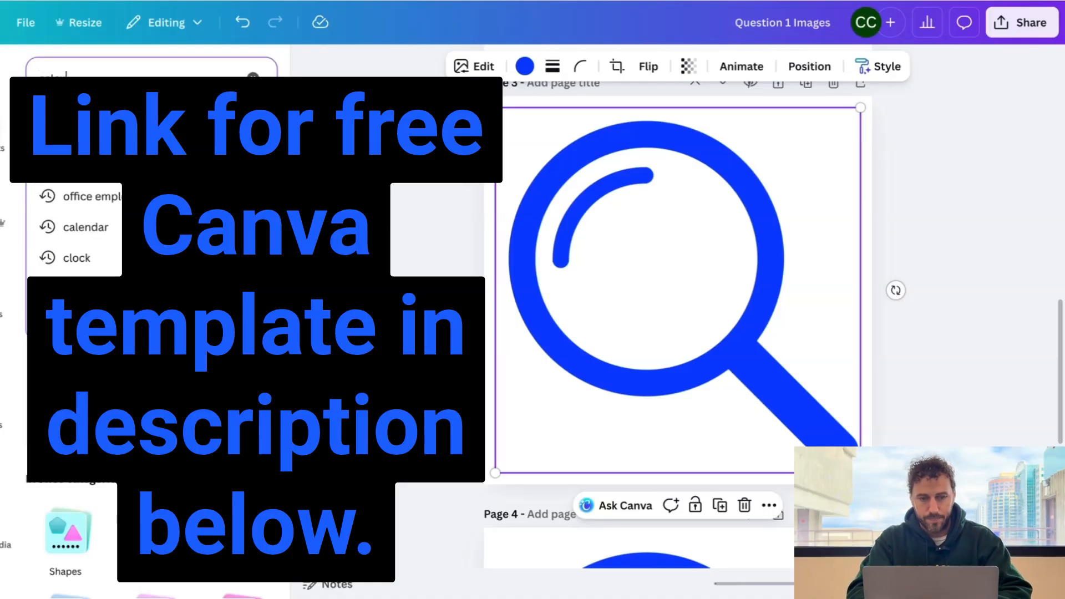
pyautogui.write('lculator')
pyautogui.press('Return')
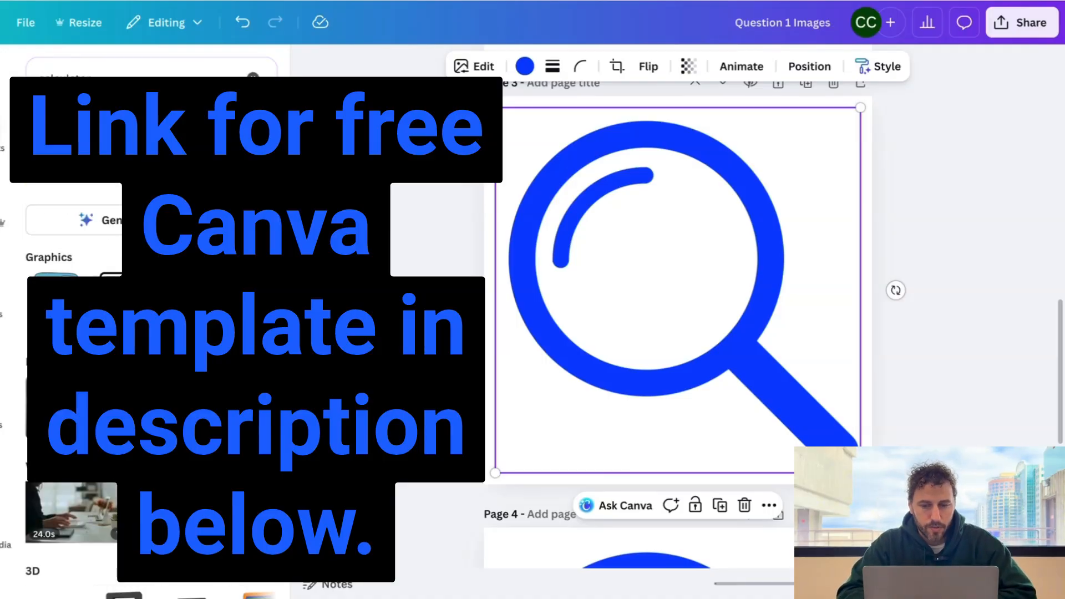
pyautogui.click(122, 300)
pyautogui.moveTo(617, 213); pyautogui.dragTo(516, 147)
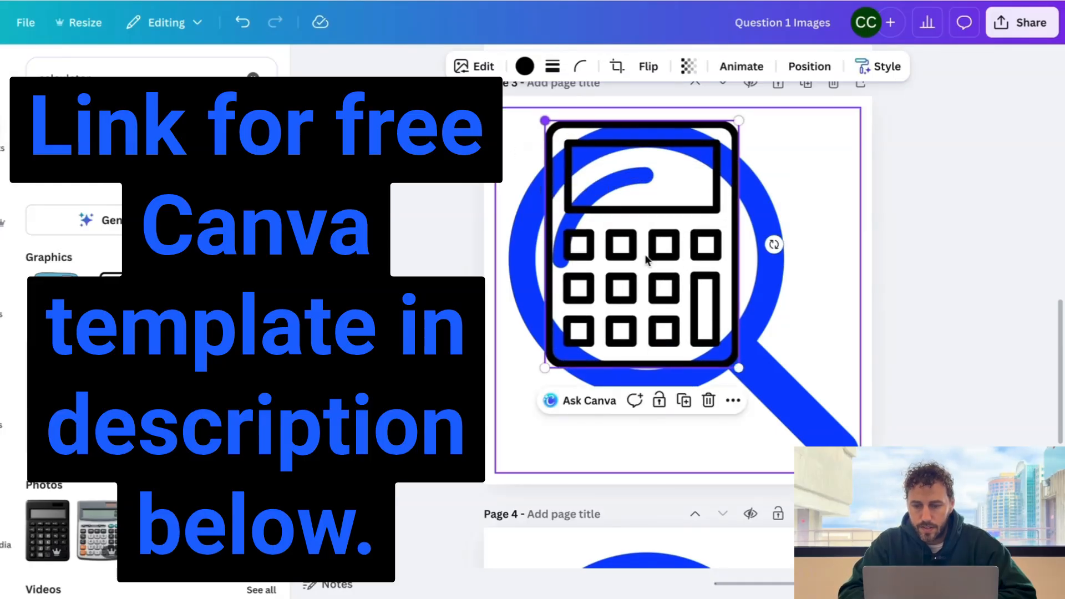
pyautogui.moveTo(737, 365); pyautogui.dragTo(820, 472)
pyautogui.moveTo(688, 289); pyautogui.dragTo(683, 286)
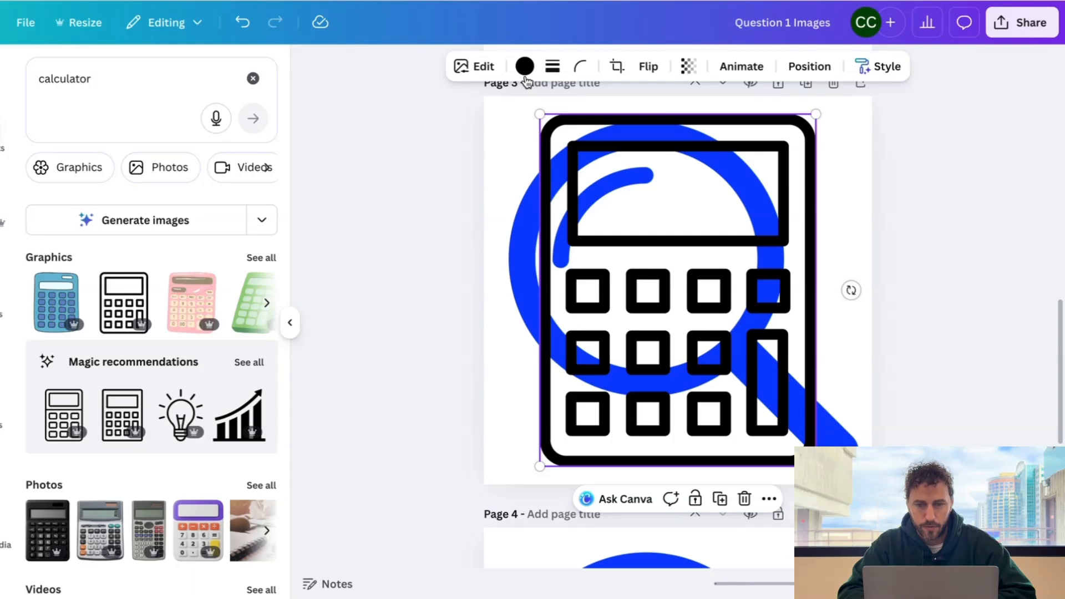
# - Turn the calculator blue and title Page 3 'q1 Button 3'
pyautogui.click(525, 67)
pyautogui.click(106, 194)
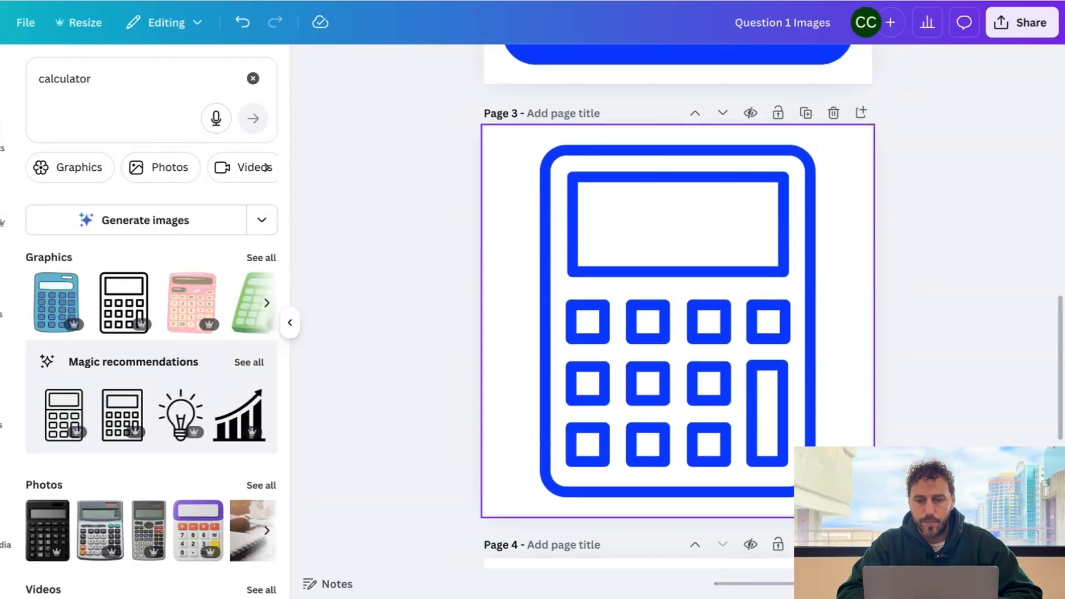
pyautogui.click(541, 128)
pyautogui.write('q1 Button 3')
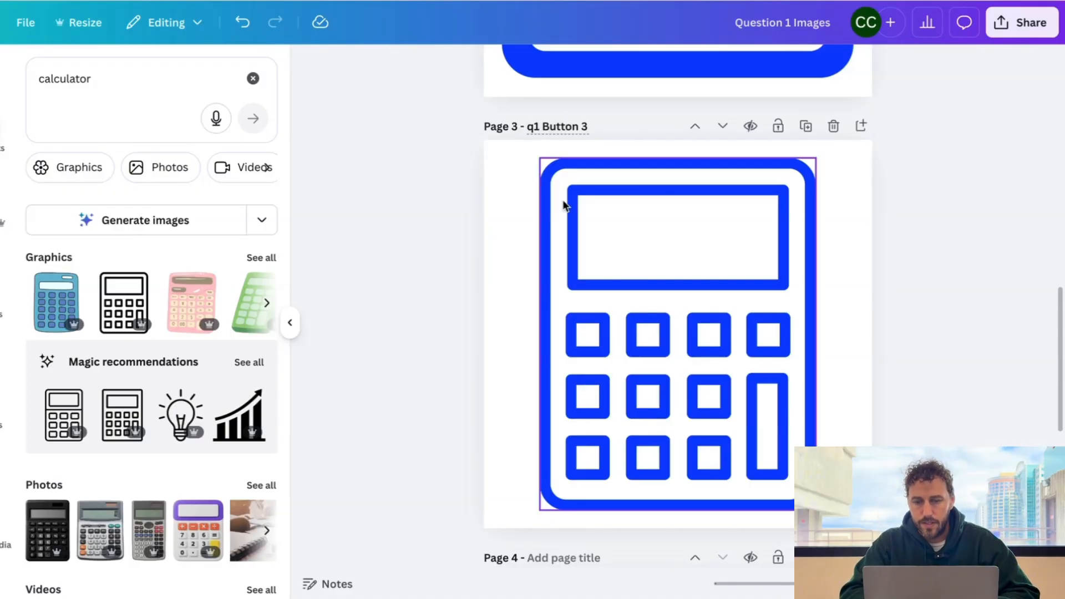
# - Search arrow graphics and place an enlarged double-headed arrow over the magnifier on page 4
pyautogui.click(594, 279)
pyautogui.scroll(-6, 594, 278)
pyautogui.click(594, 275)
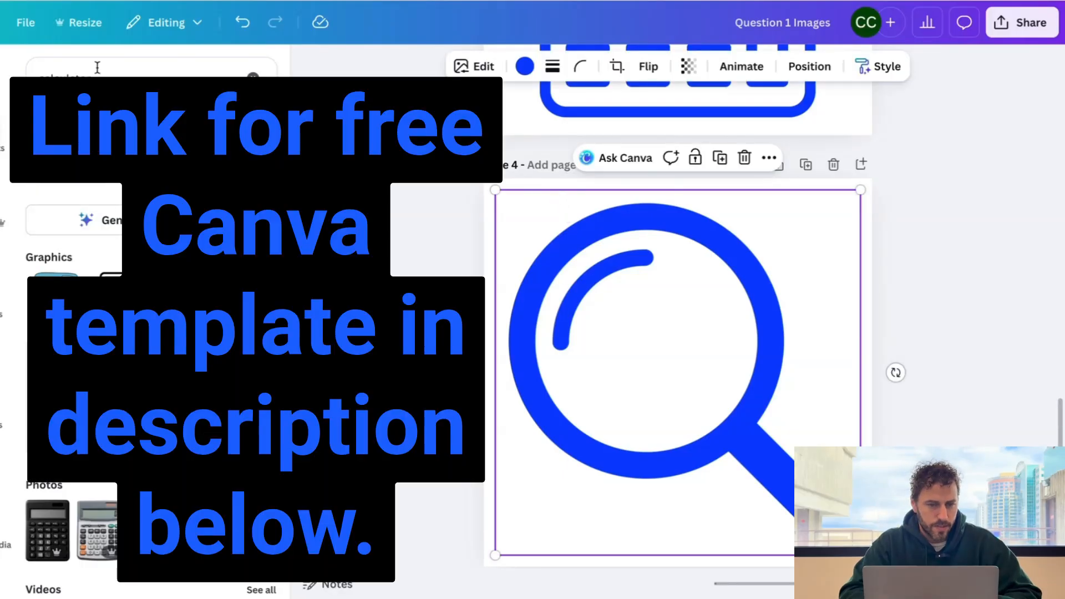
pyautogui.doubleClick(98, 71)
pyautogui.write('drrow')
pyautogui.press('Return')
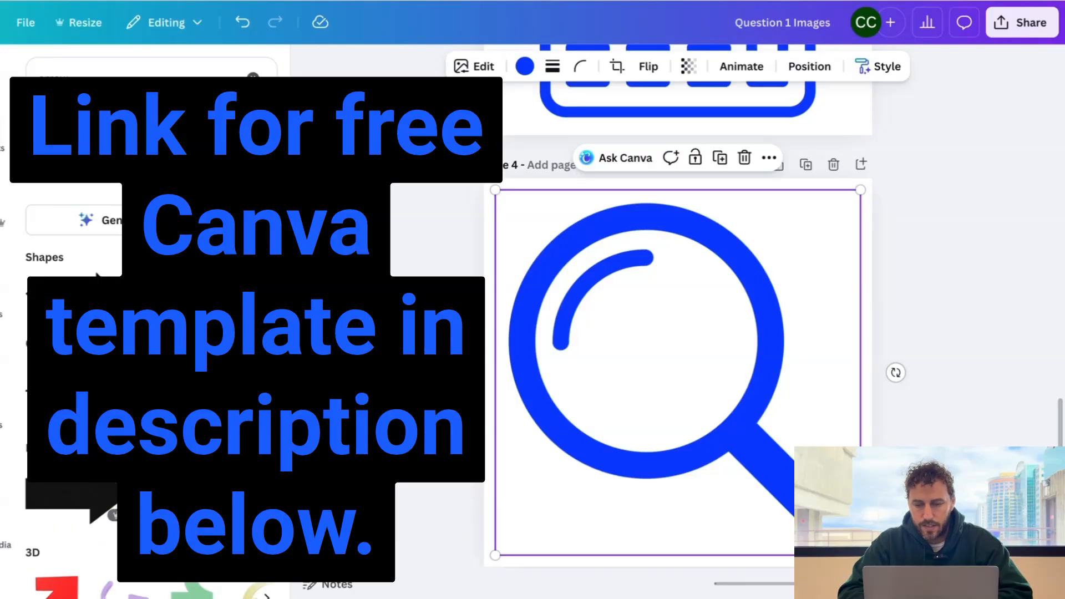
pyautogui.click(97, 276)
pyautogui.moveTo(619, 335); pyautogui.dragTo(504, 274)
pyautogui.moveTo(736, 409); pyautogui.dragTo(860, 486)
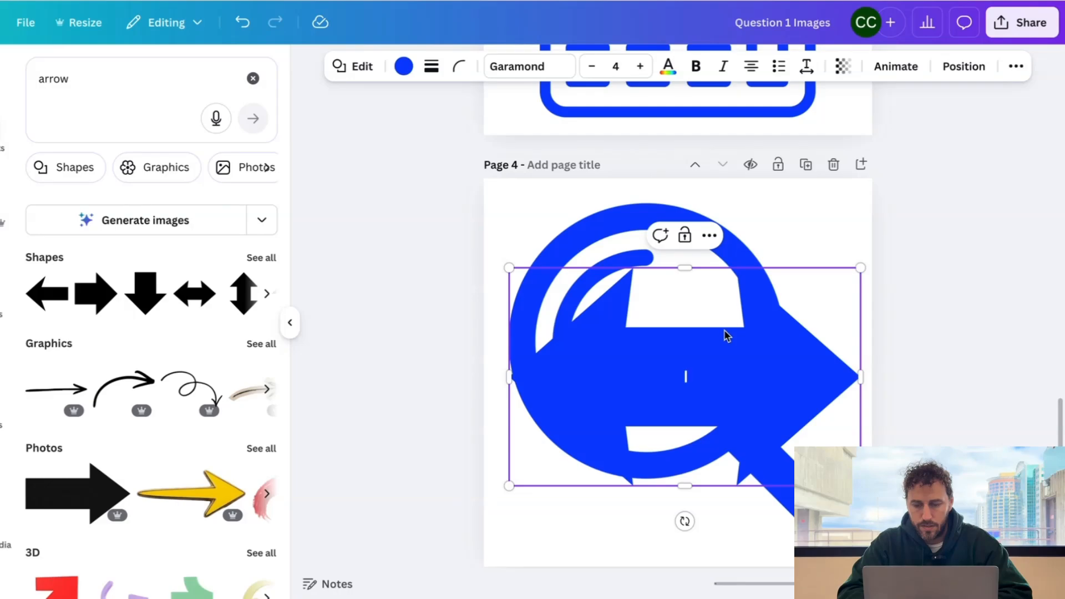
pyautogui.moveTo(724, 332); pyautogui.dragTo(714, 332)
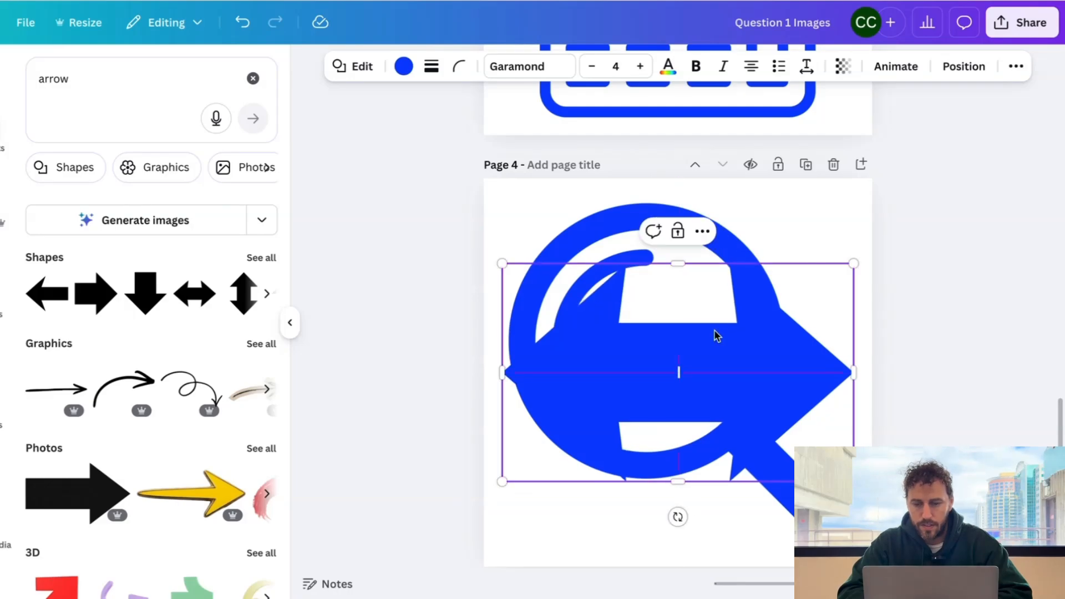
# - Delete the magnifier graphic and title page 4 'Q1 Button 4'
pyautogui.click(599, 214)
pyautogui.press('Delete')
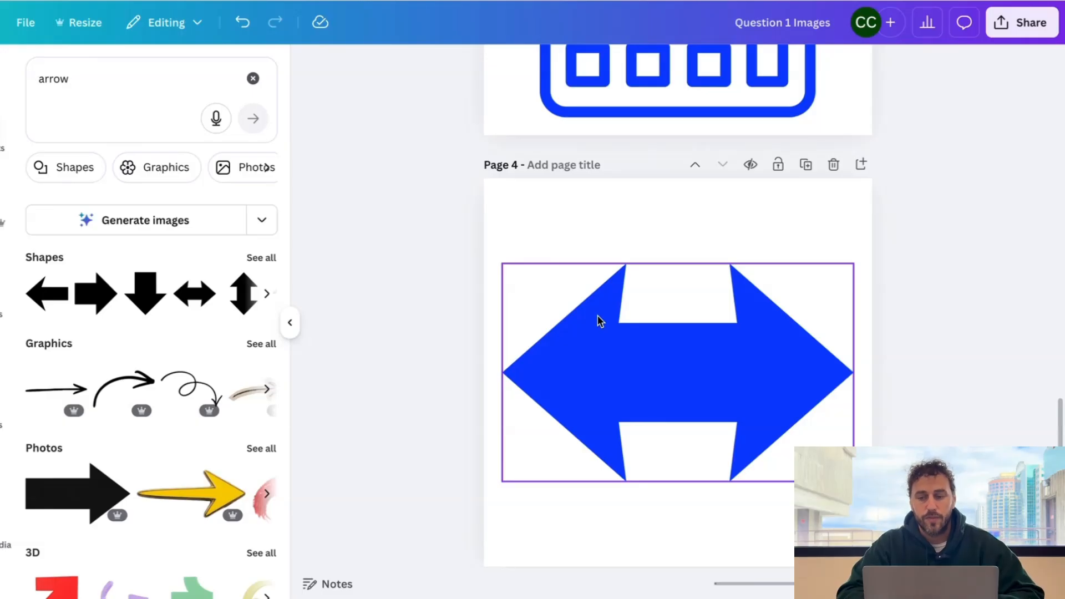
pyautogui.click(567, 165)
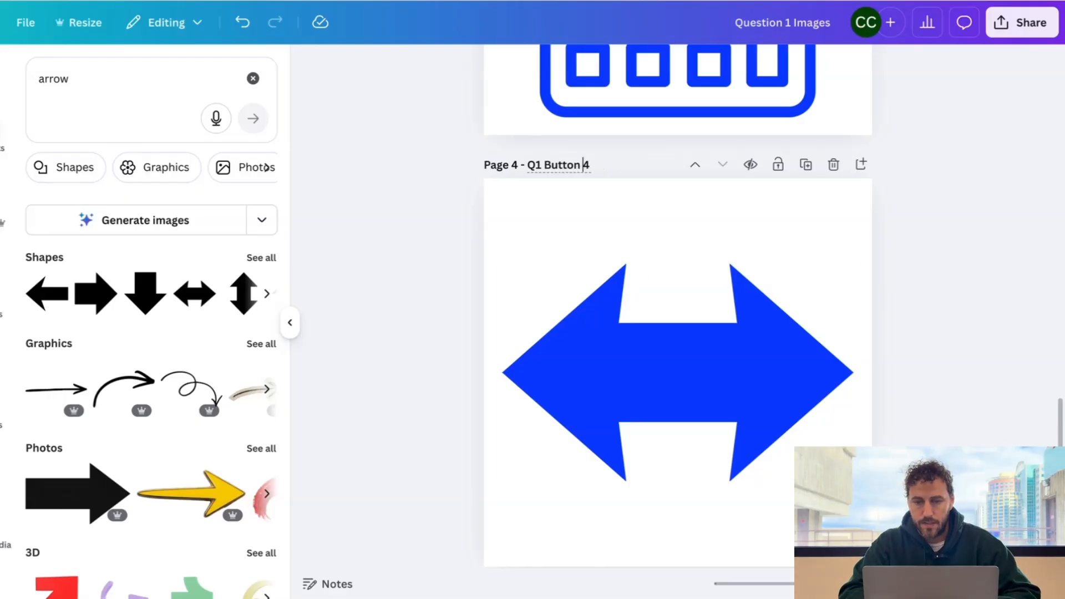
pyautogui.click(643, 236)
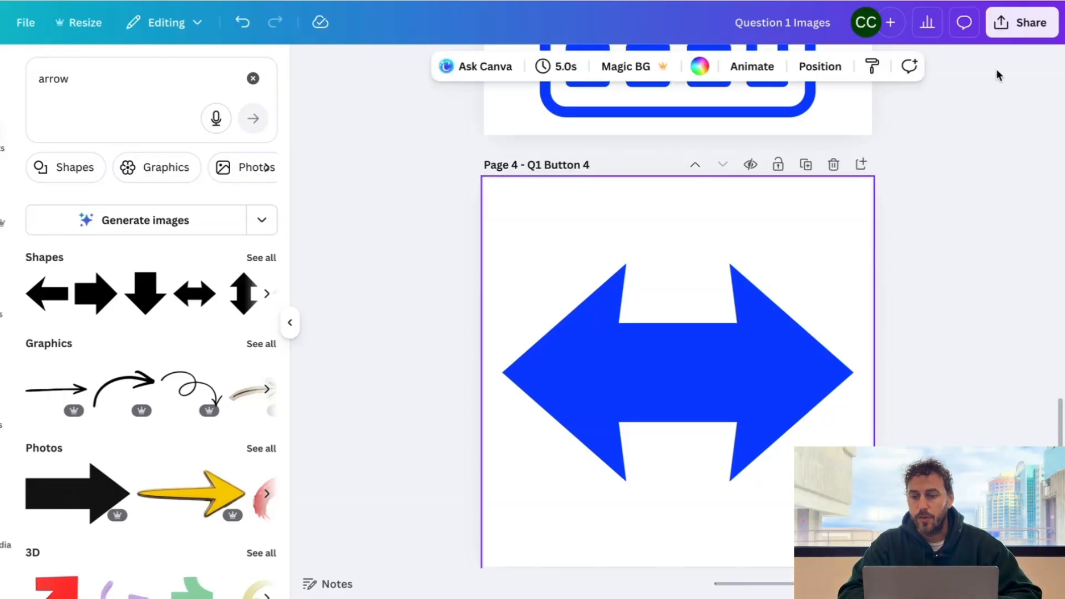
# - Export pages 1–4 as transparent-background PNGs into Question 1 Images.zip, then exit full screen
pyautogui.click(1022, 30)
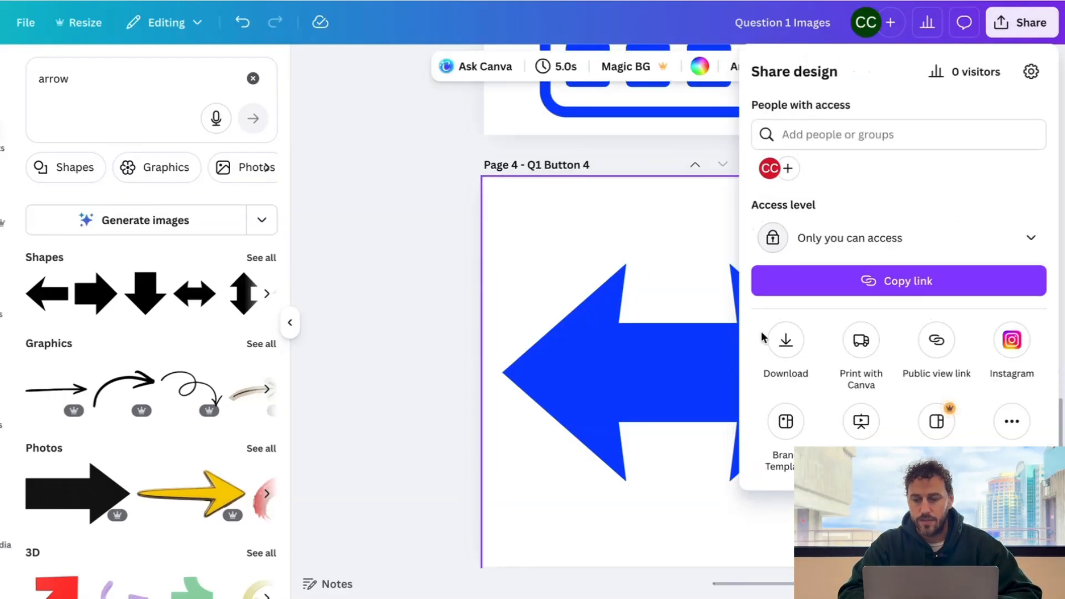
pyautogui.click(786, 342)
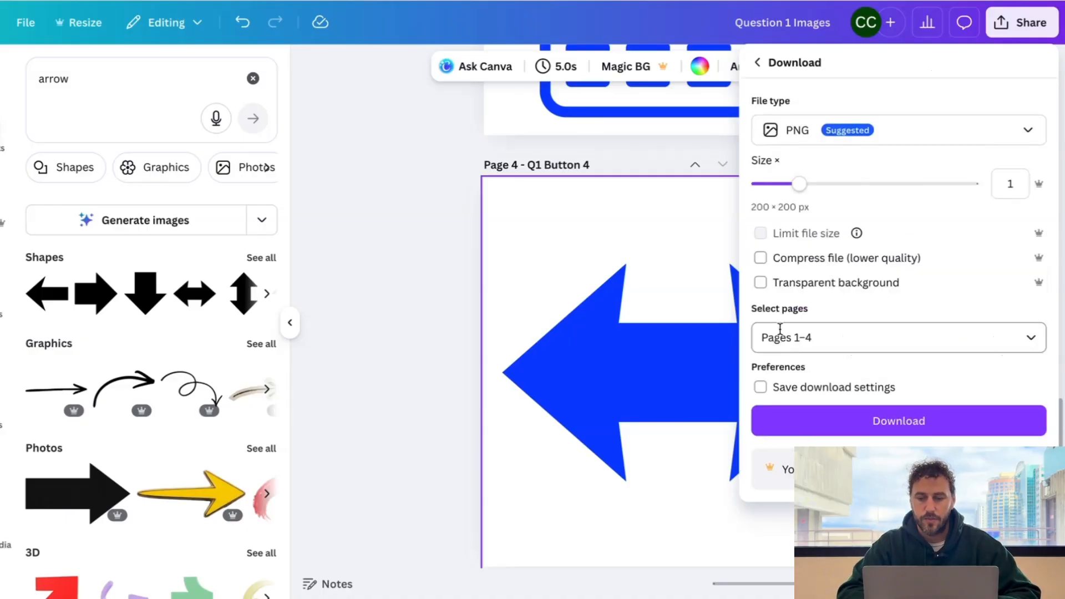
pyautogui.click(761, 284)
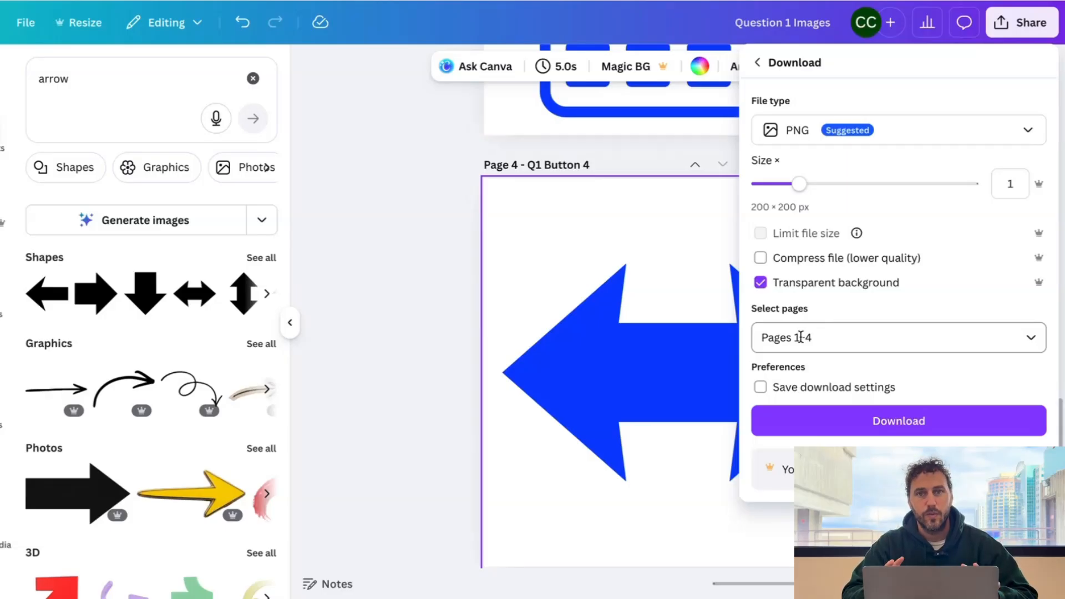
pyautogui.click(825, 340)
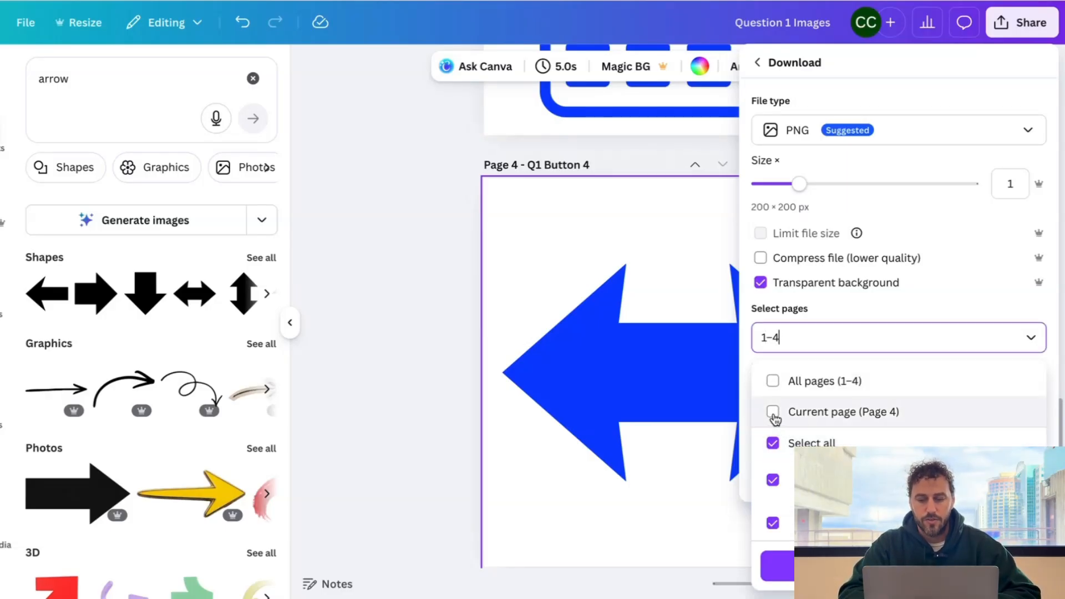
pyautogui.scroll(-1, 774, 419)
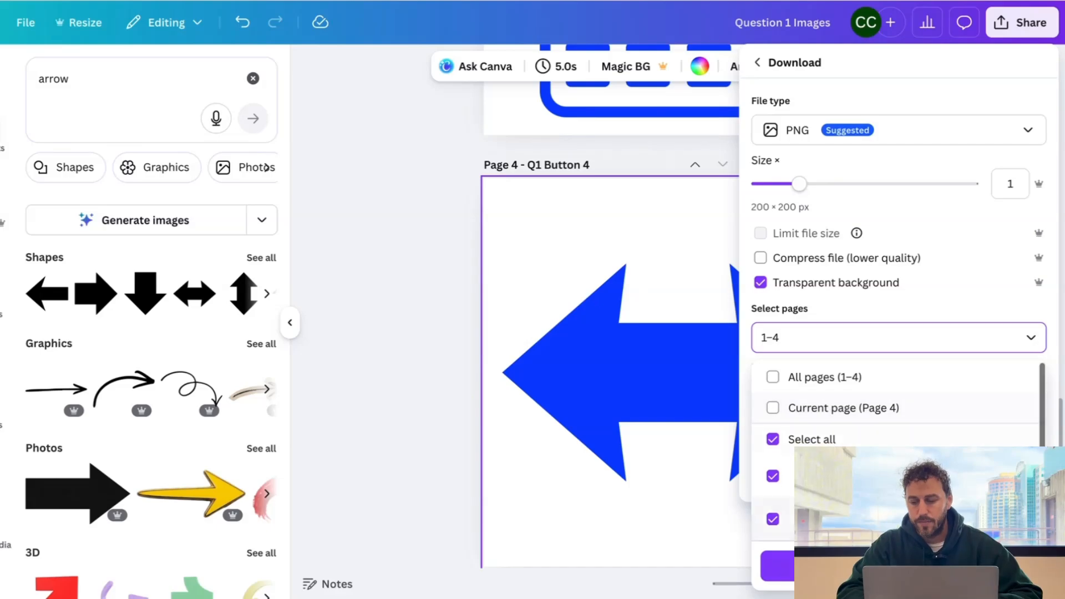
pyautogui.scroll(-2, 898, 405)
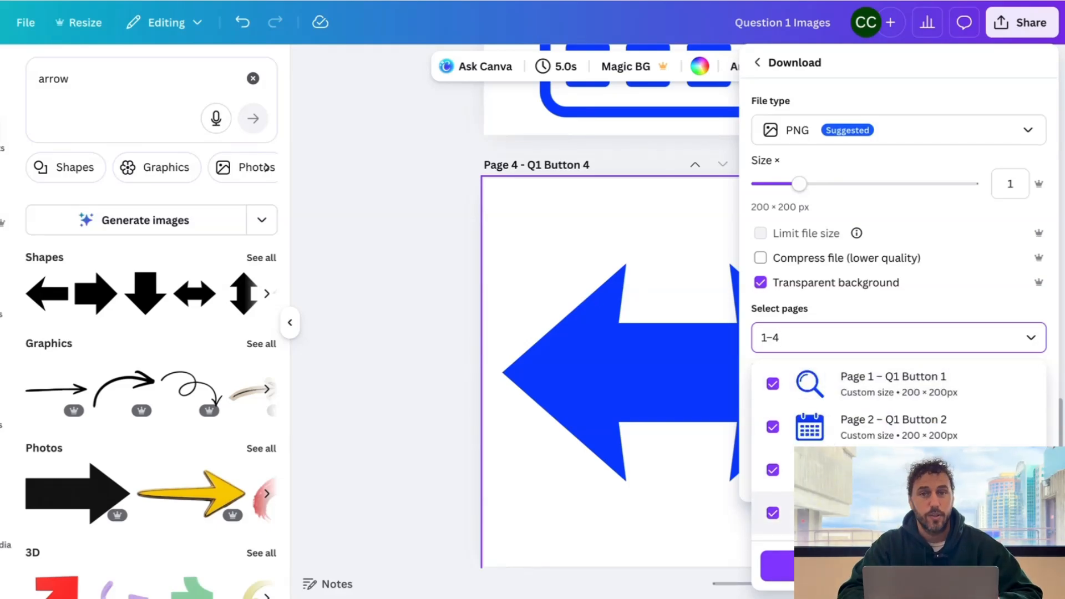
pyautogui.click(899, 566)
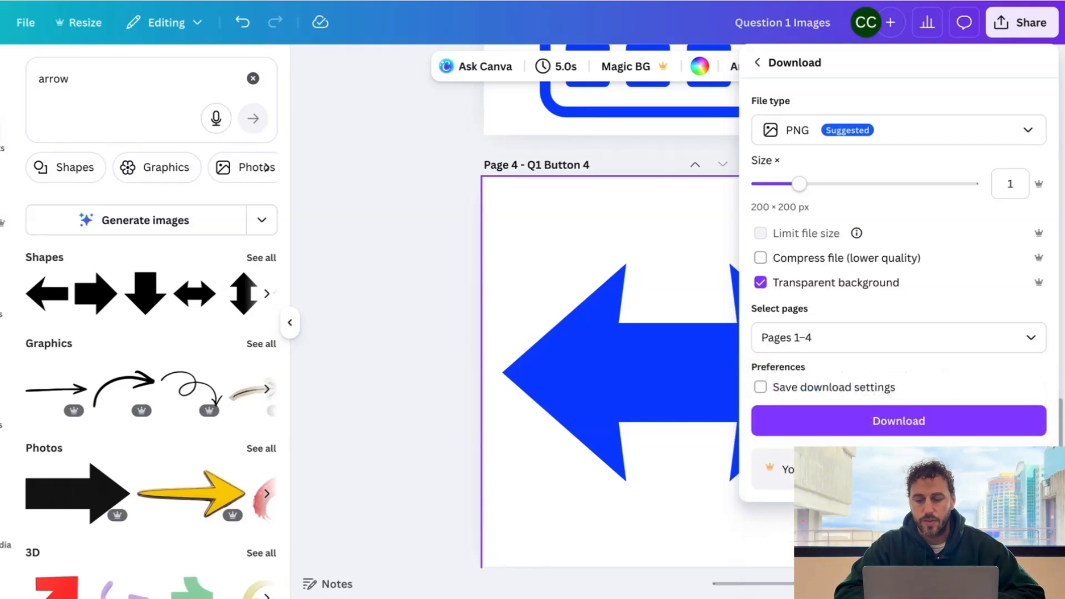
pyautogui.click(886, 421)
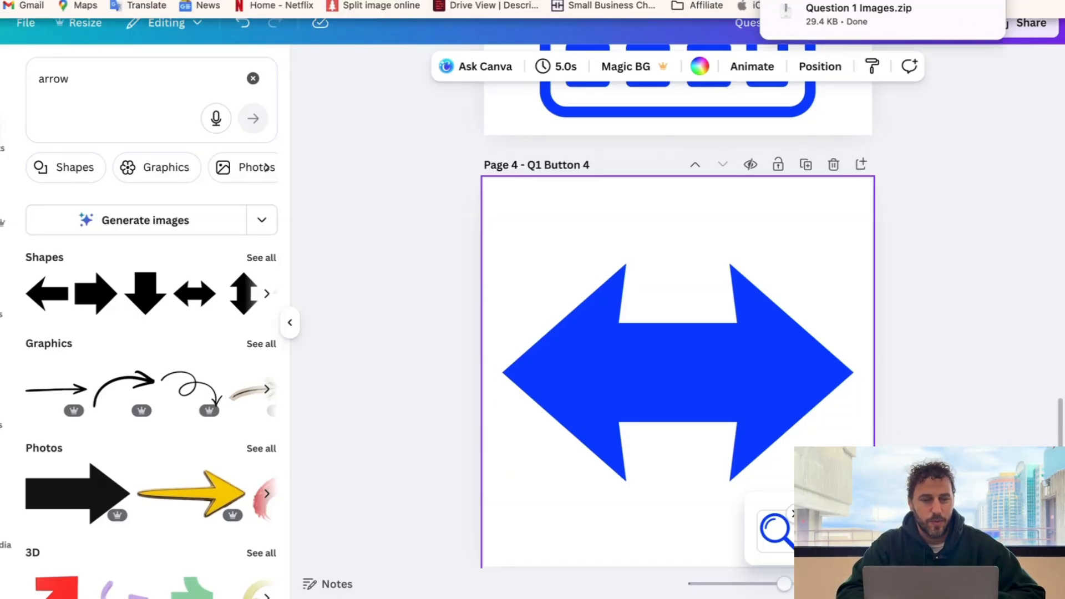
pyautogui.click(1, 1)
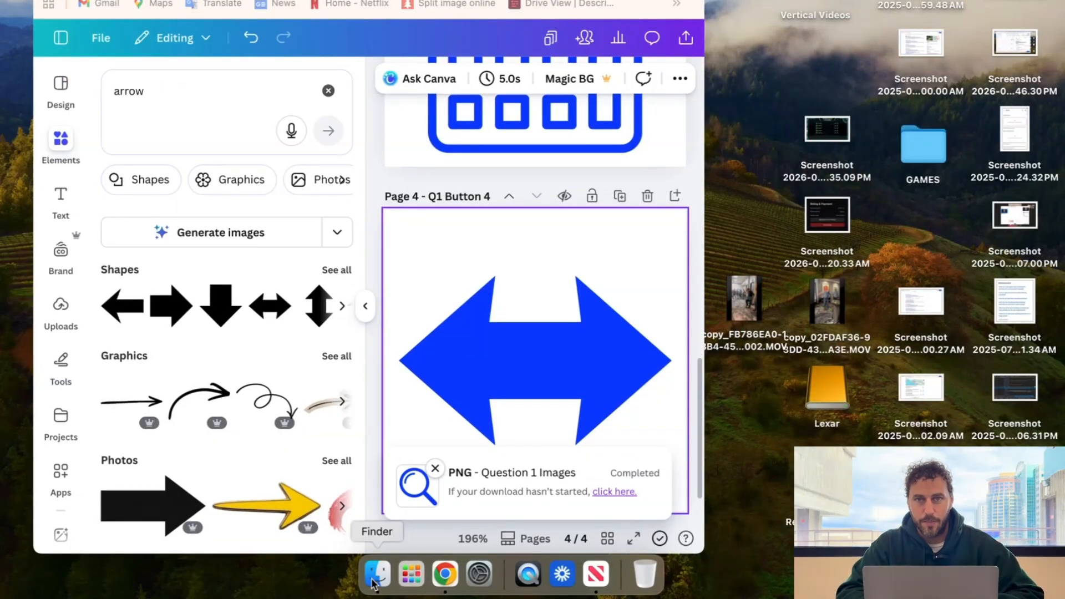
# - Extract Question 1 Images.zip in Downloads and open the resulting Question 1 Images folder
pyautogui.click(375, 577)
pyautogui.click(241, 133)
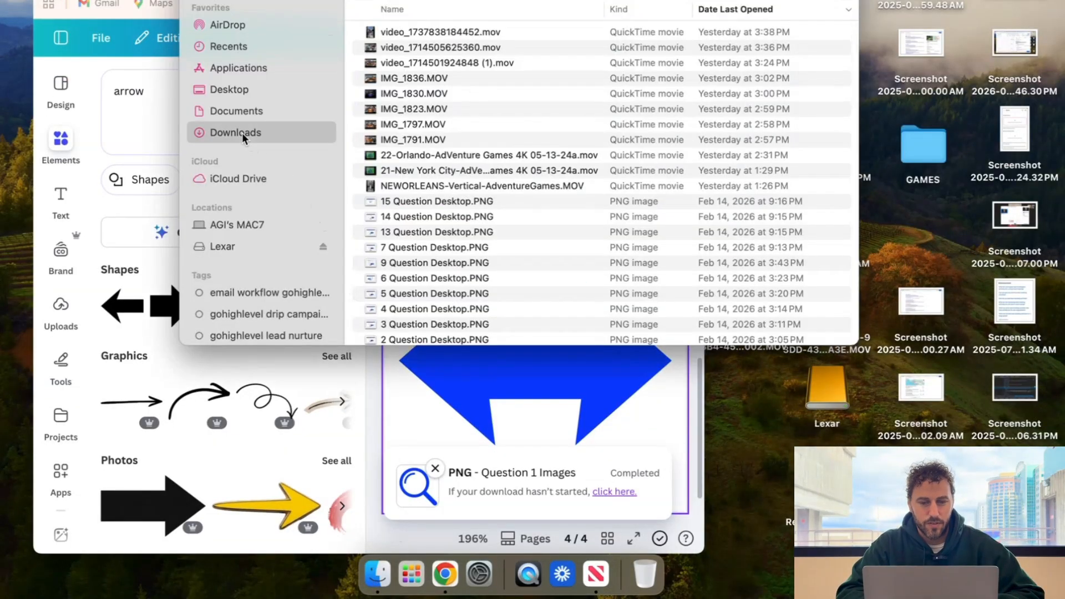
pyautogui.click(460, 34)
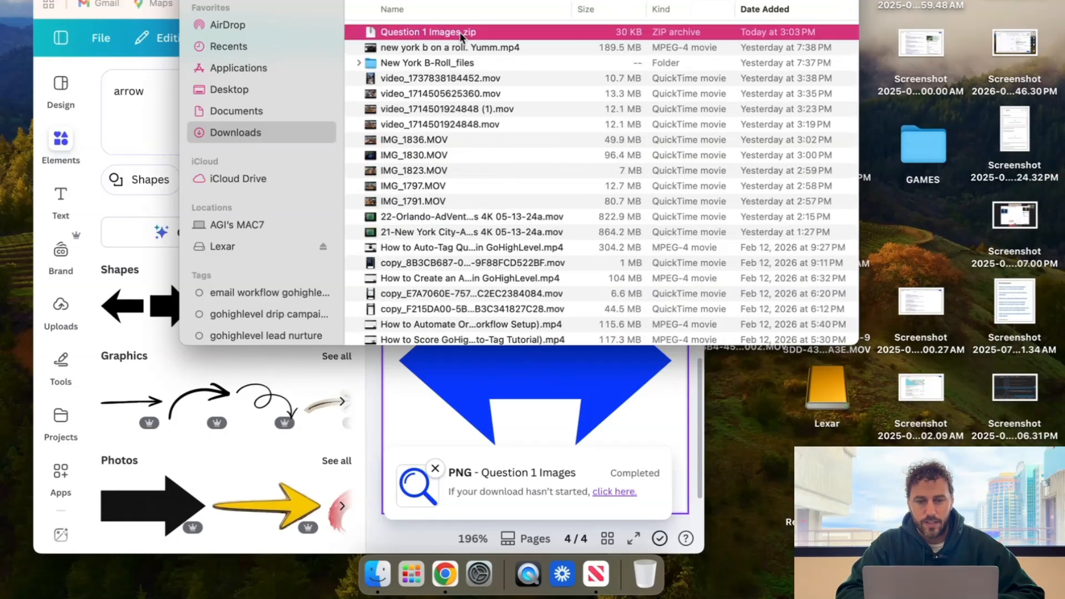
pyautogui.doubleClick(460, 33)
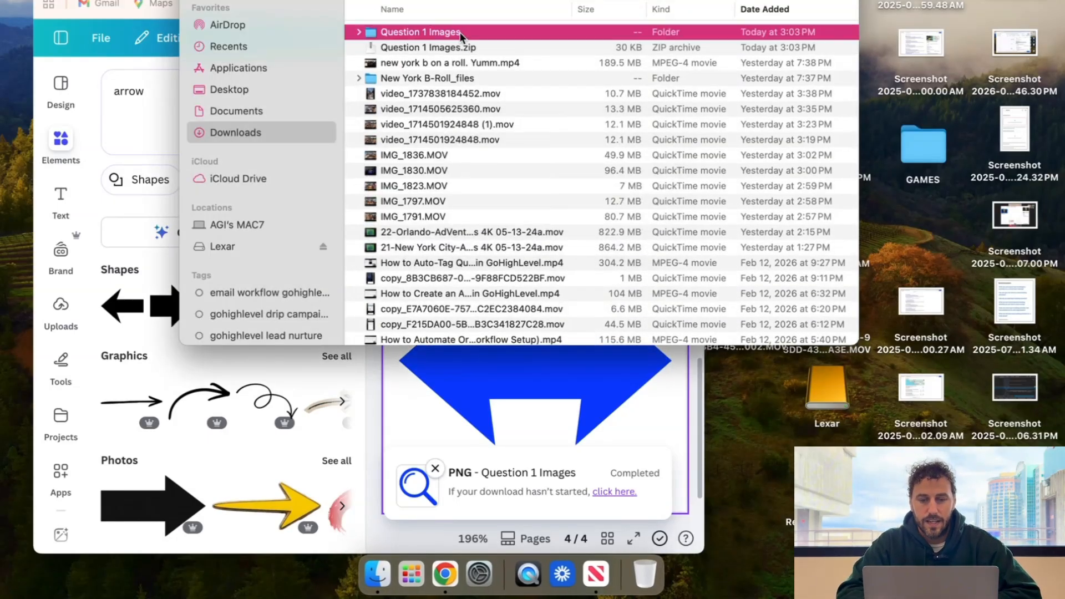
pyautogui.doubleClick(458, 32)
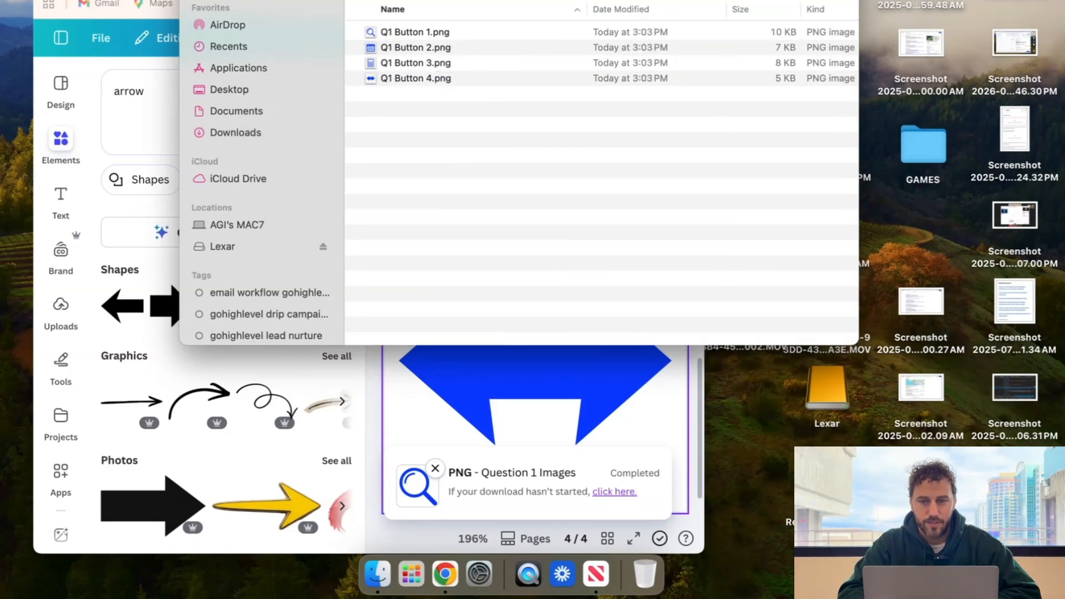
pyautogui.press('super+Tab')
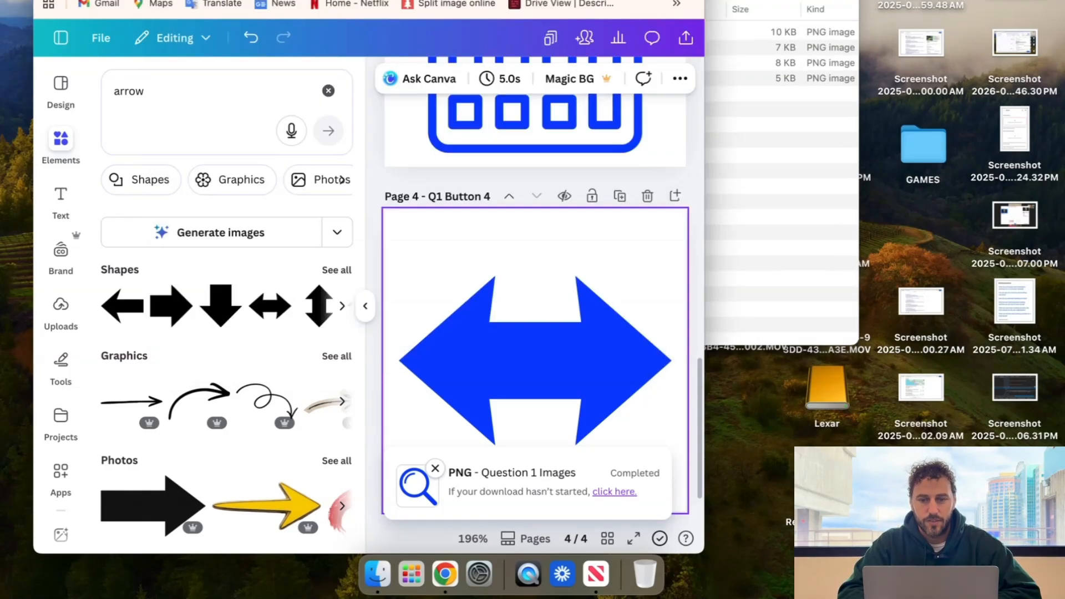
# - Put the browser back in full screen and switch to the GoHighLevel Quiz 2 builder
pyautogui.press('ctrl+super+f')
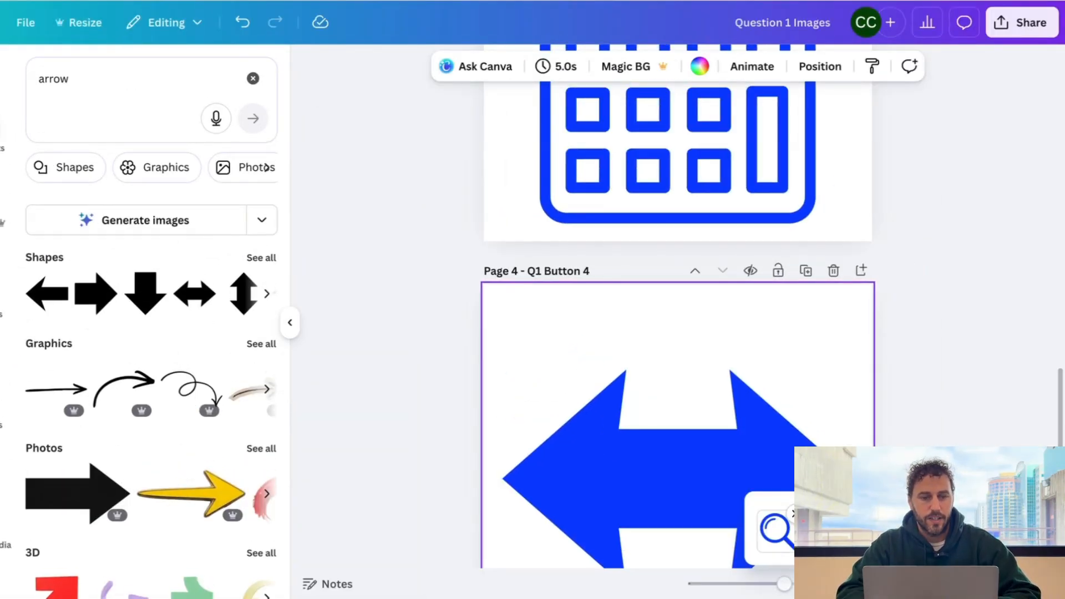
pyautogui.hotkey('ctrl', 'Tab')
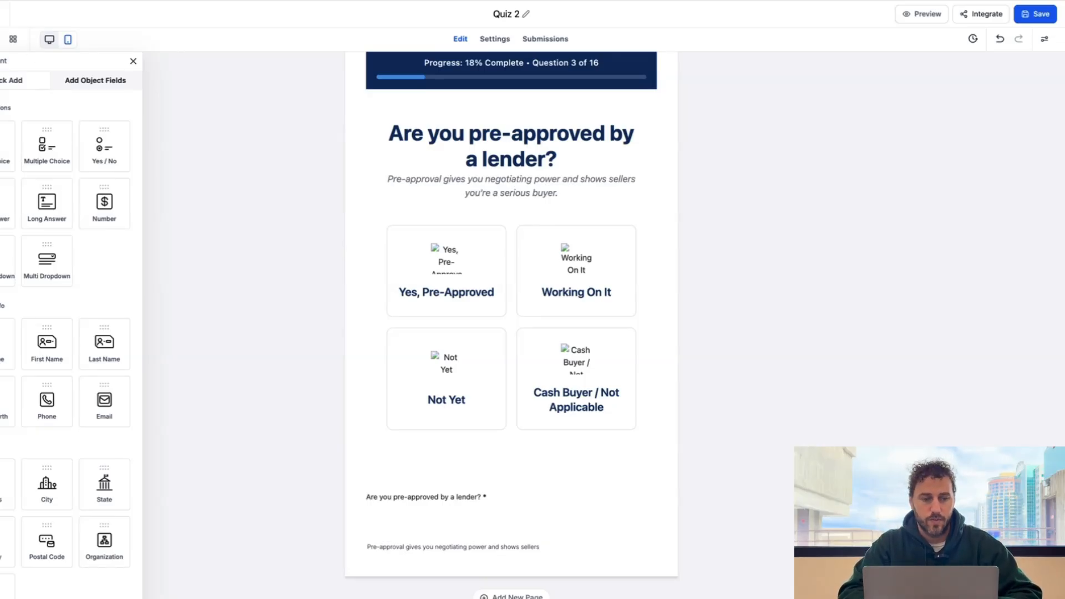
# - Exit the Quiz 2 editor to the Quizzes list and go to Media Storage
pyautogui.click(3, 14)
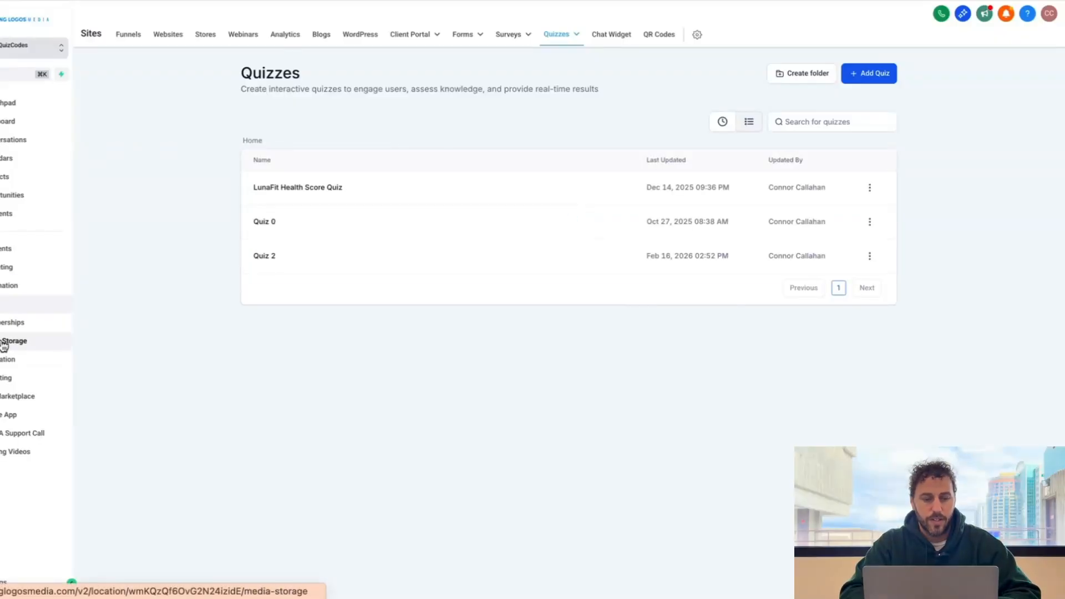
pyautogui.click(4, 345)
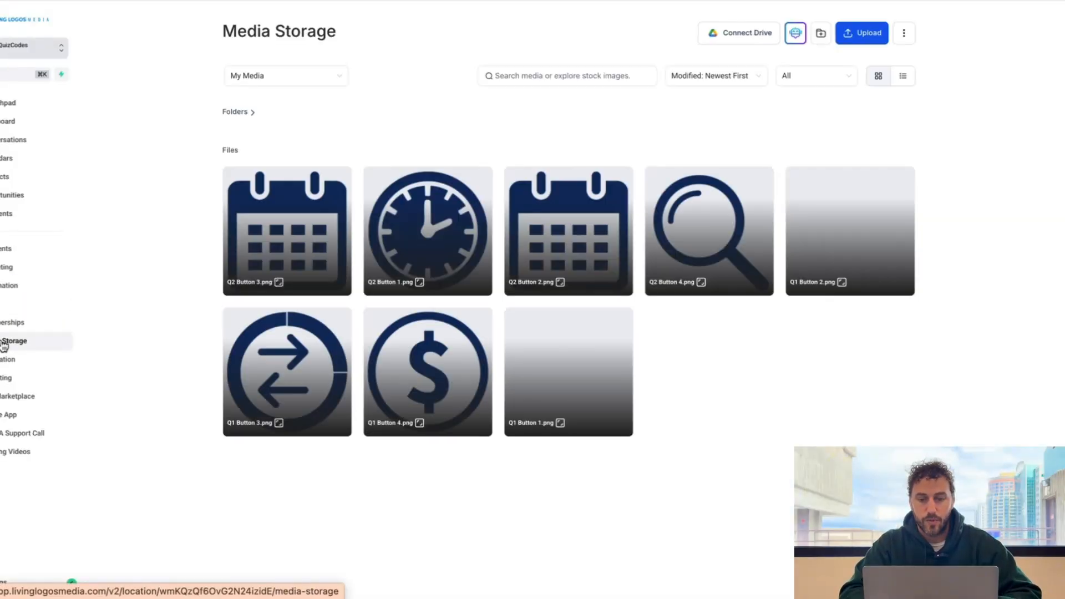
pyautogui.moveTo(738, 253)
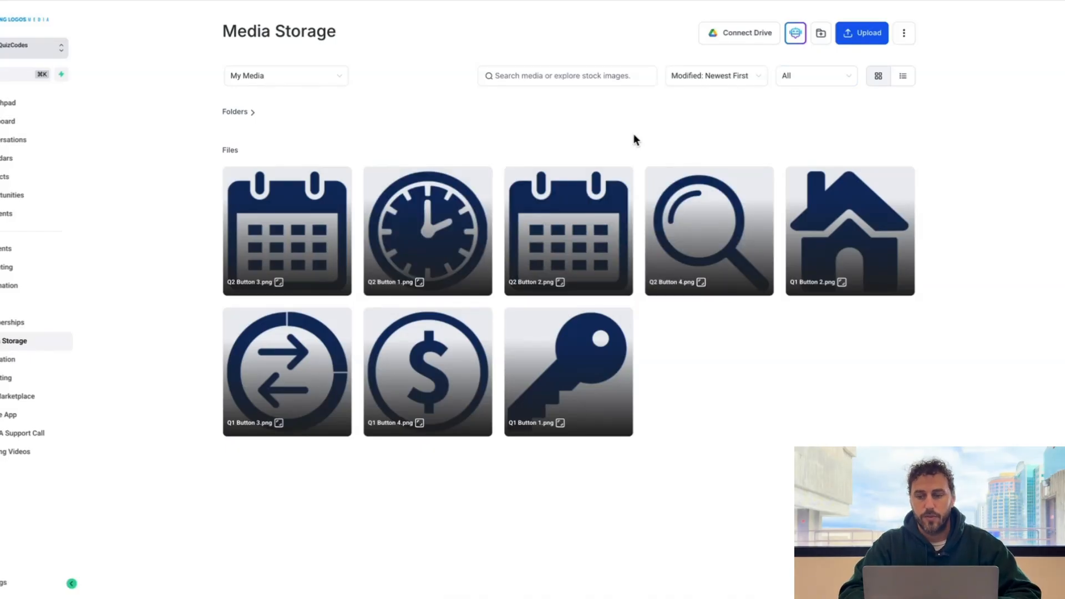
# - Upload Q1 Button 1–4.png from the Question 1 Images folder into Media Storage
pyautogui.click(861, 34)
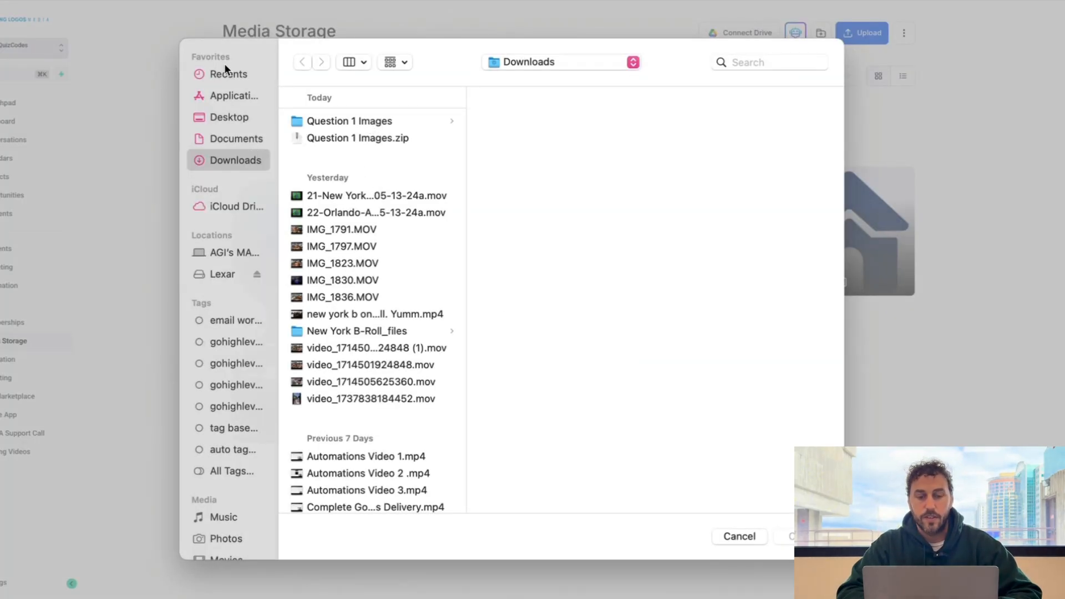
pyautogui.click(370, 128)
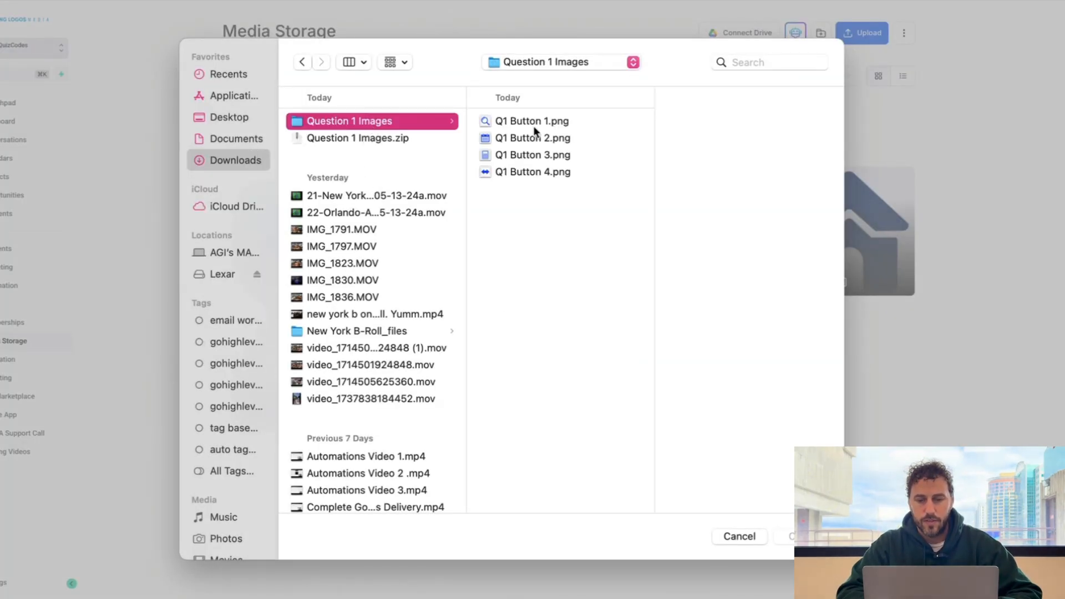
pyautogui.click(554, 120)
pyautogui.keyDown('super'); pyautogui.click(553, 139); pyautogui.keyUp('super')
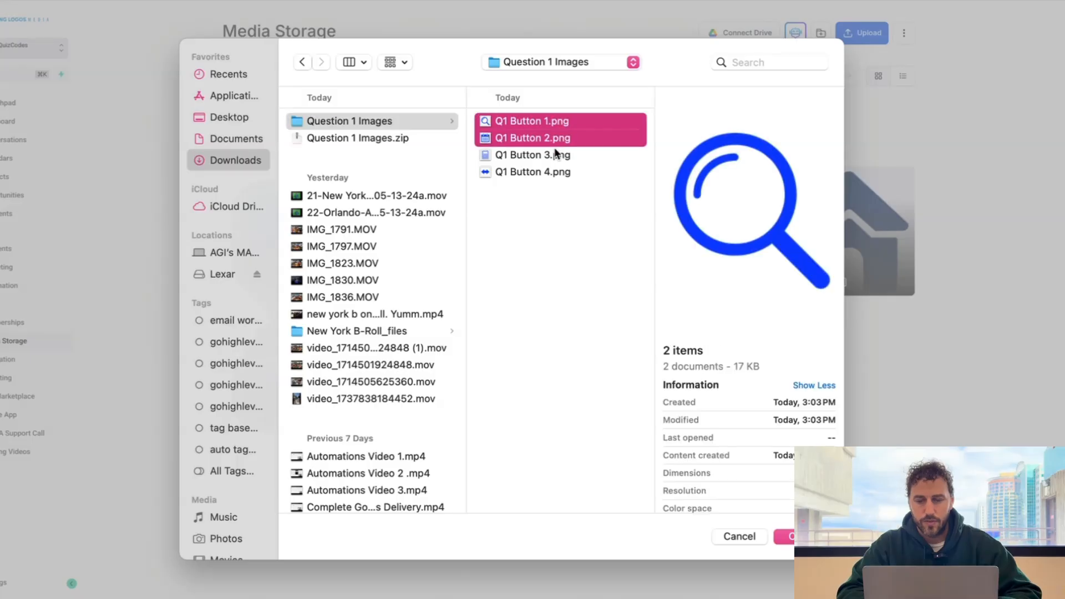
pyautogui.keyDown('super'); pyautogui.click(556, 158); pyautogui.keyUp('super')
pyautogui.keyDown('super'); pyautogui.click(557, 173); pyautogui.keyUp('super')
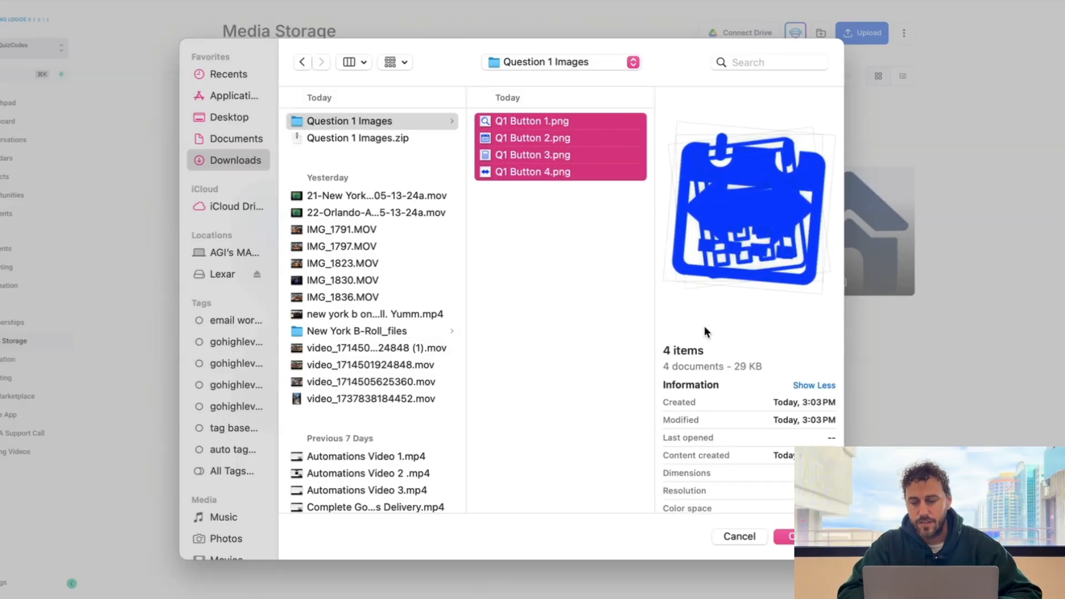
pyautogui.click(783, 536)
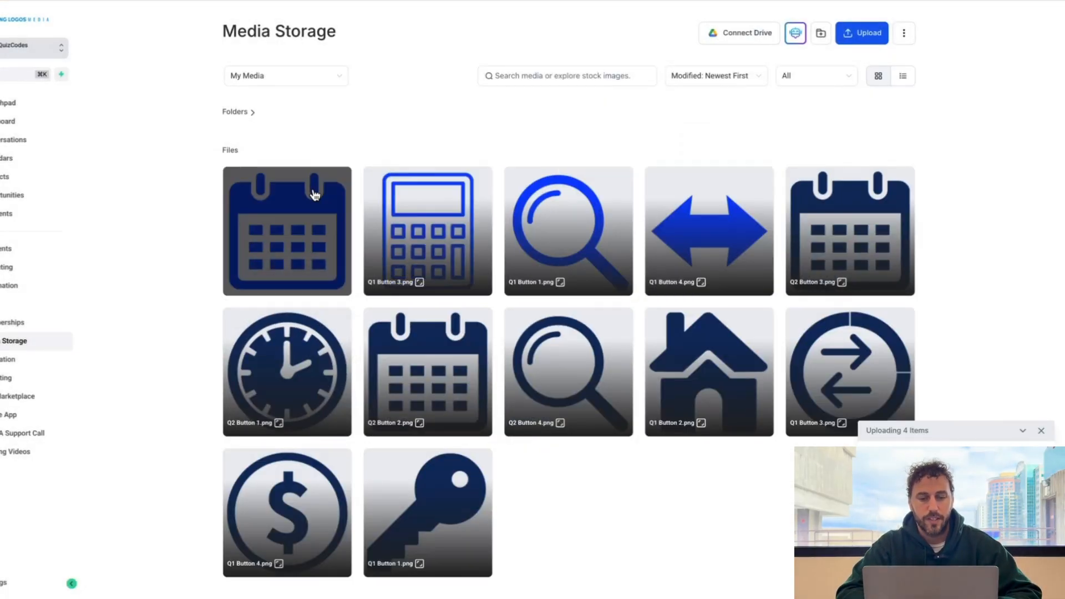
pyautogui.moveTo(338, 185)
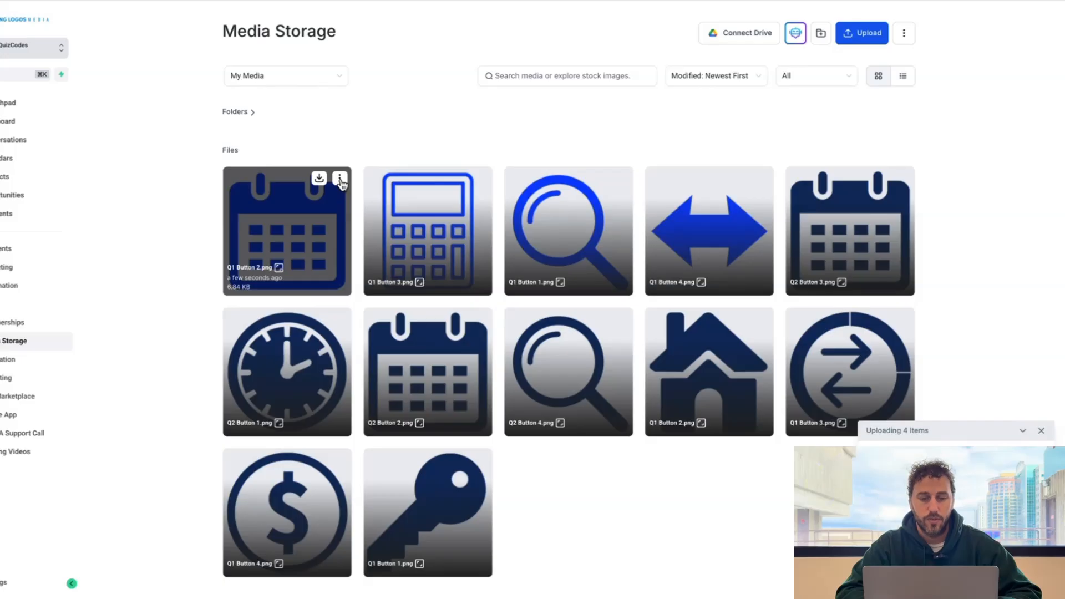
# - Copy the Media Storage link for Q1 Button 2.png with Get Link
pyautogui.click(339, 180)
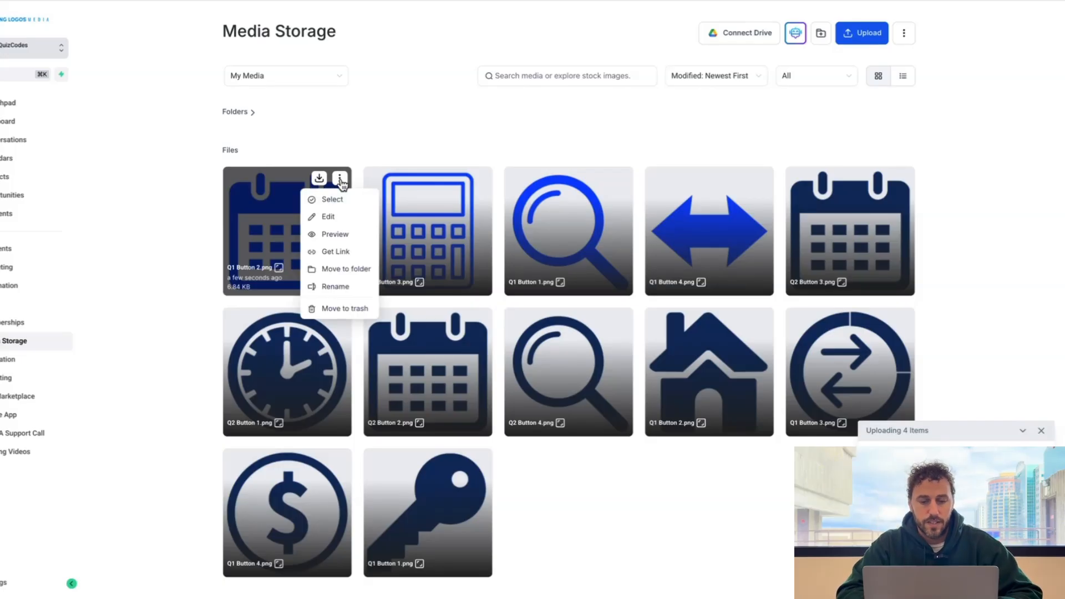
pyautogui.click(341, 253)
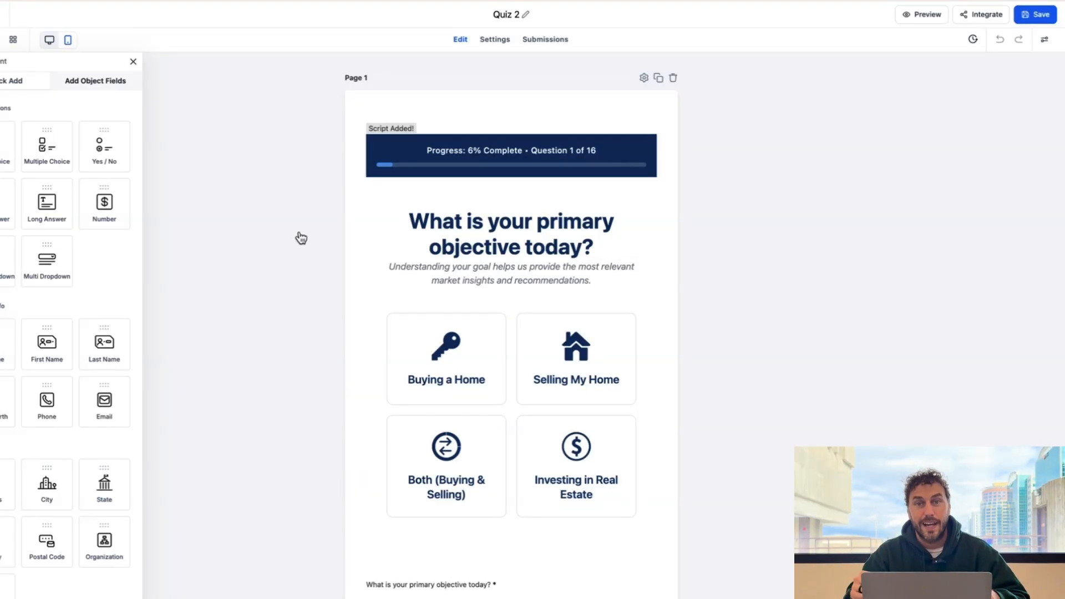
# - Open the custom HTML block's code and find the Buying a Home image URL
pyautogui.click(515, 243)
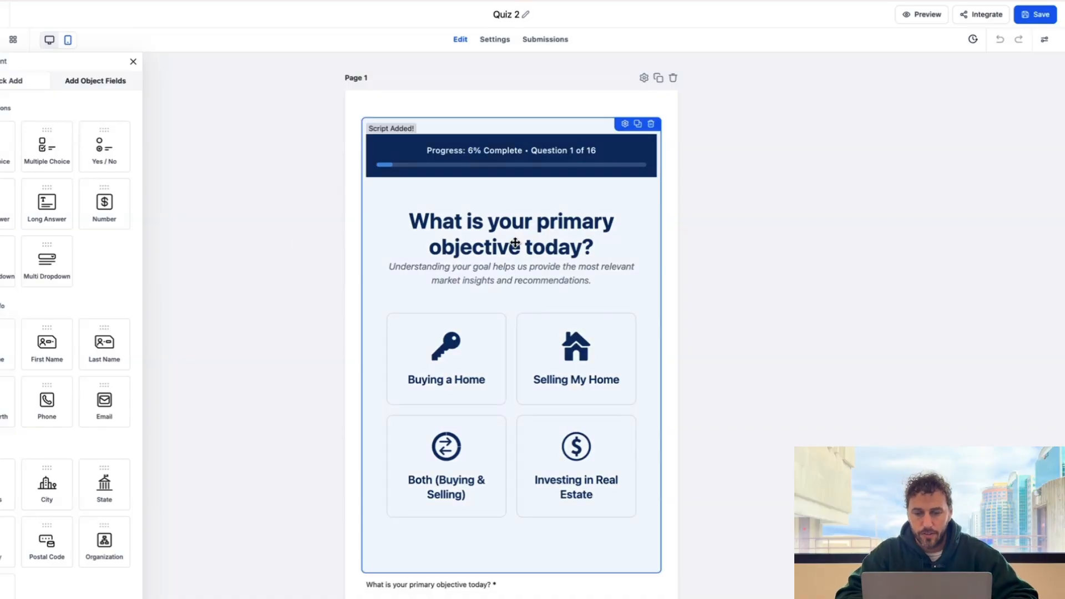
pyautogui.click(625, 124)
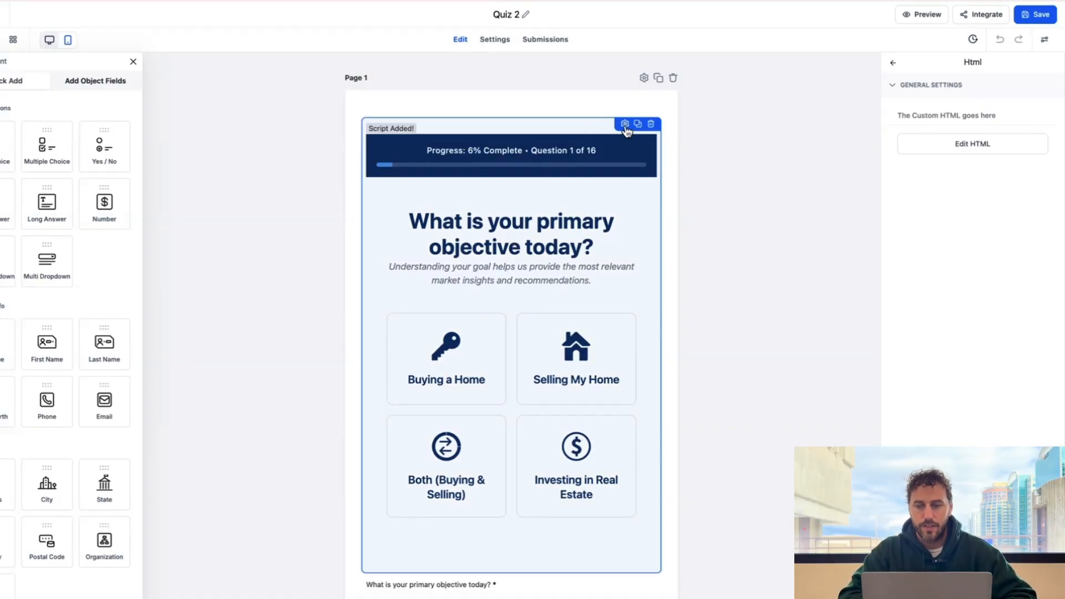
pyautogui.click(1004, 155)
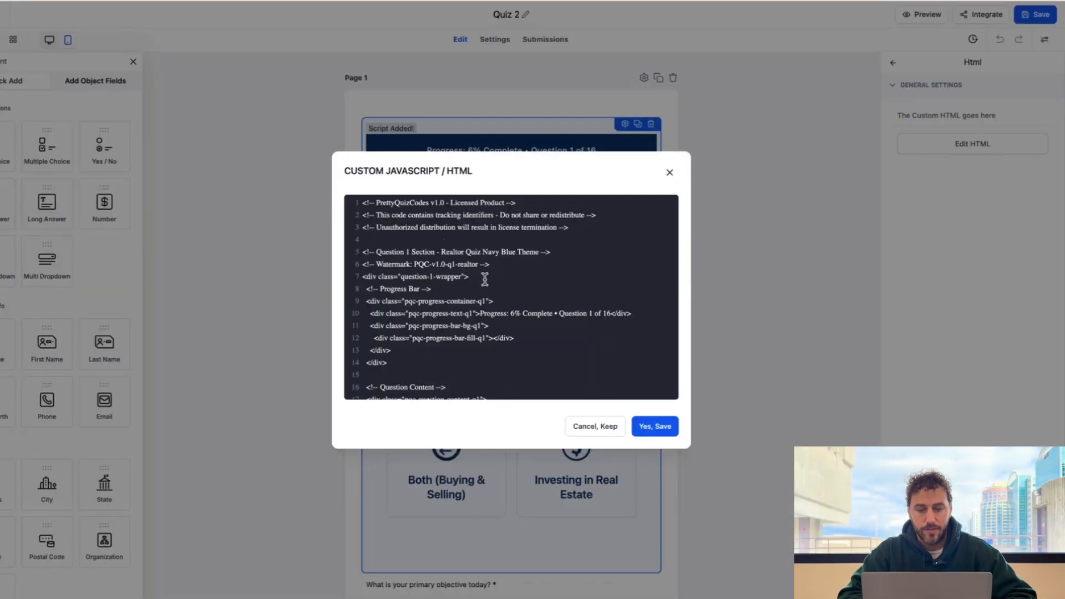
pyautogui.scroll(-5, 485, 278)
pyautogui.scroll(-3, 485, 279)
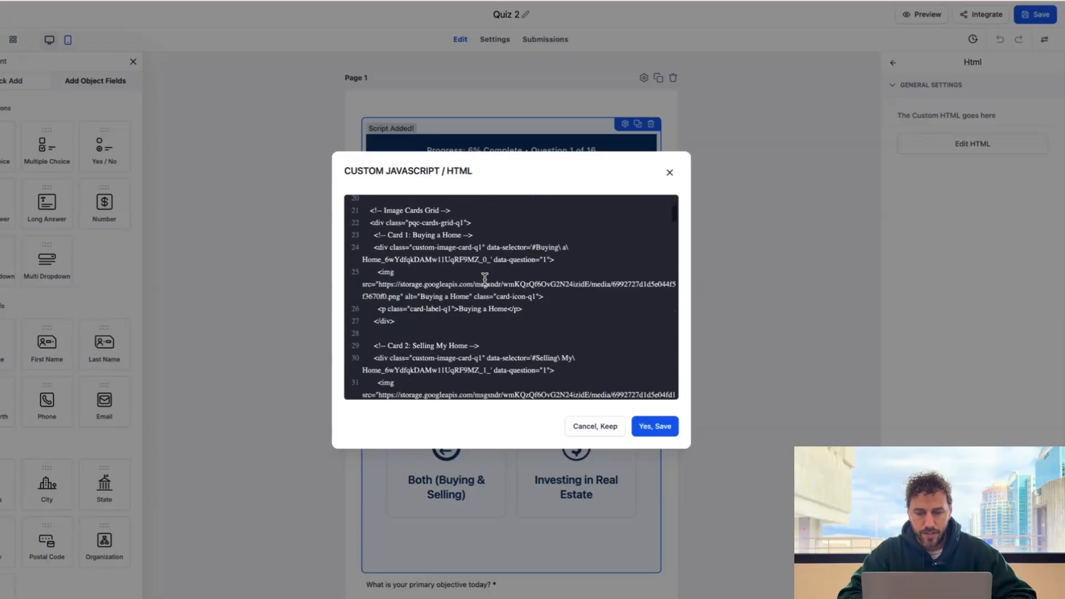
pyautogui.scroll(2, 484, 279)
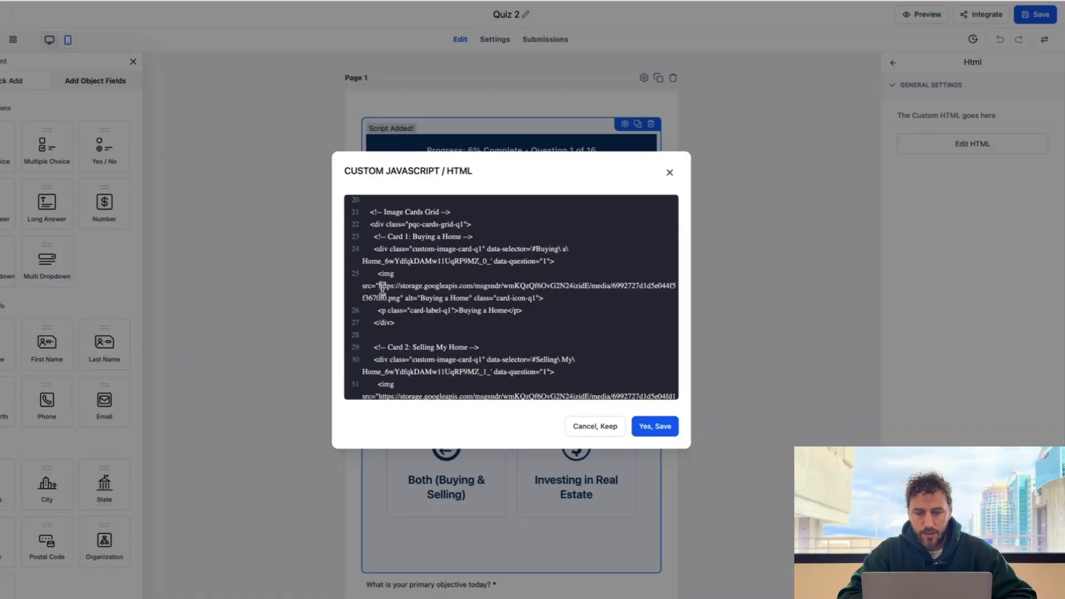
pyautogui.moveTo(378, 285); pyautogui.dragTo(393, 298)
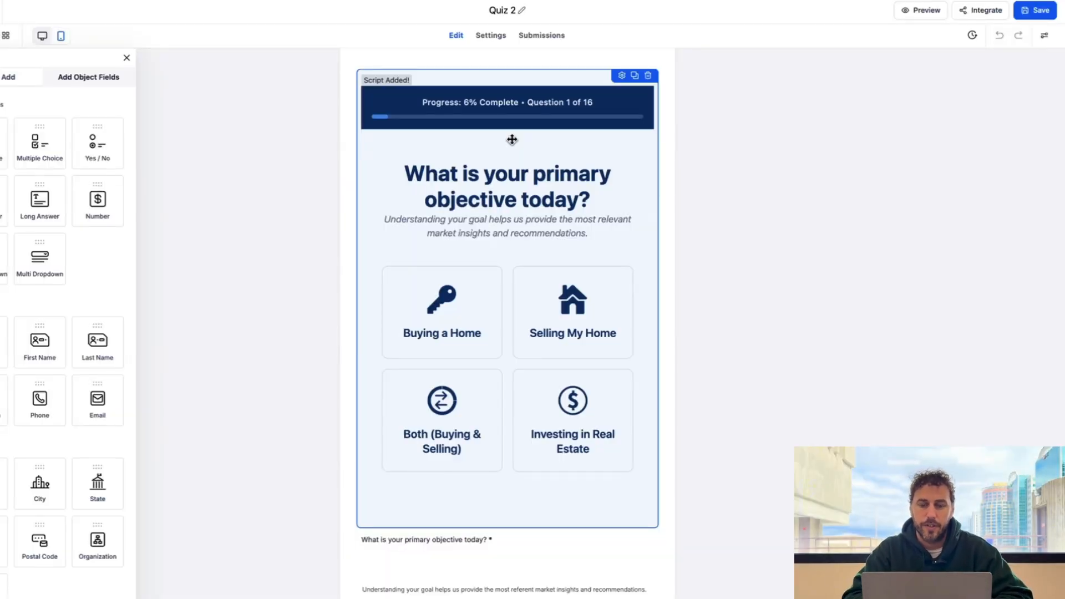
# - Replace the Buying a Home img src with the new uploaded icon URL and save
pyautogui.click(623, 80)
pyautogui.click(930, 149)
pyautogui.scroll(-2, 441, 268)
pyautogui.scroll(-5, 440, 268)
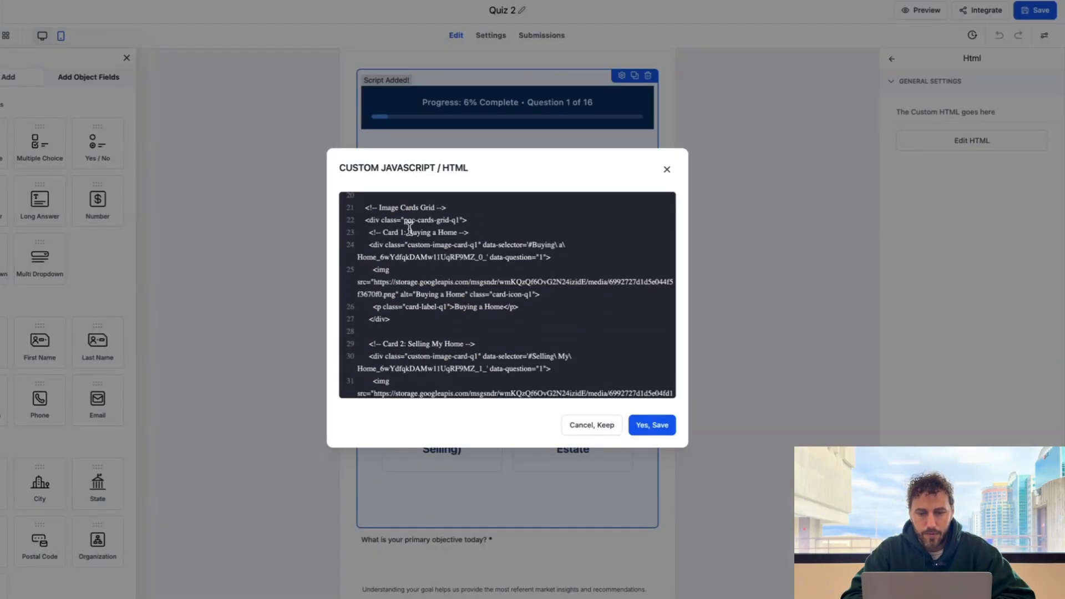
pyautogui.click(377, 285)
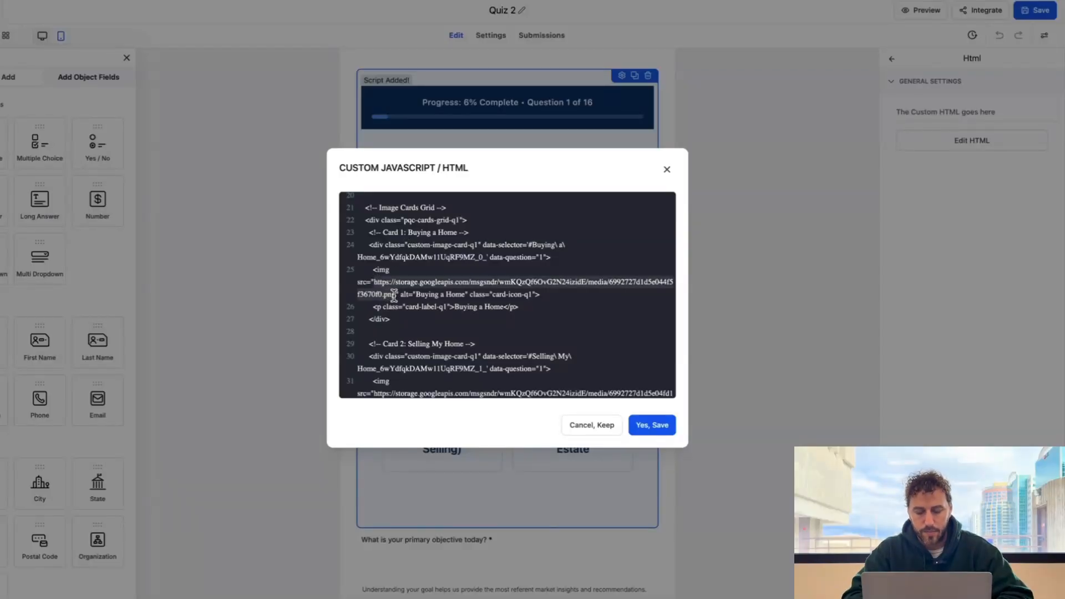
pyautogui.hotkey('ctrl', 'v')
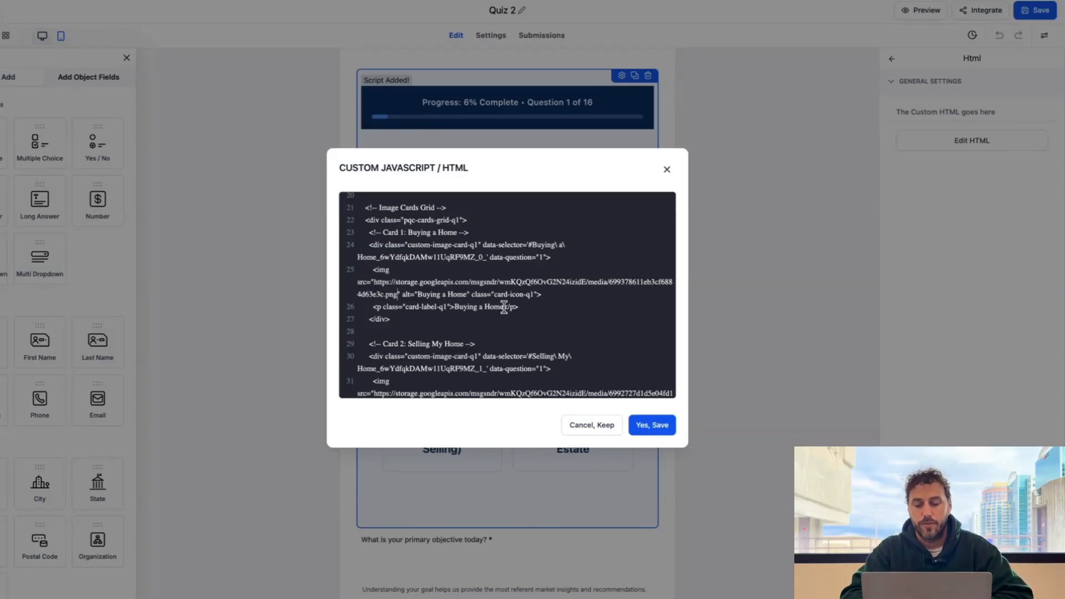
pyautogui.click(650, 425)
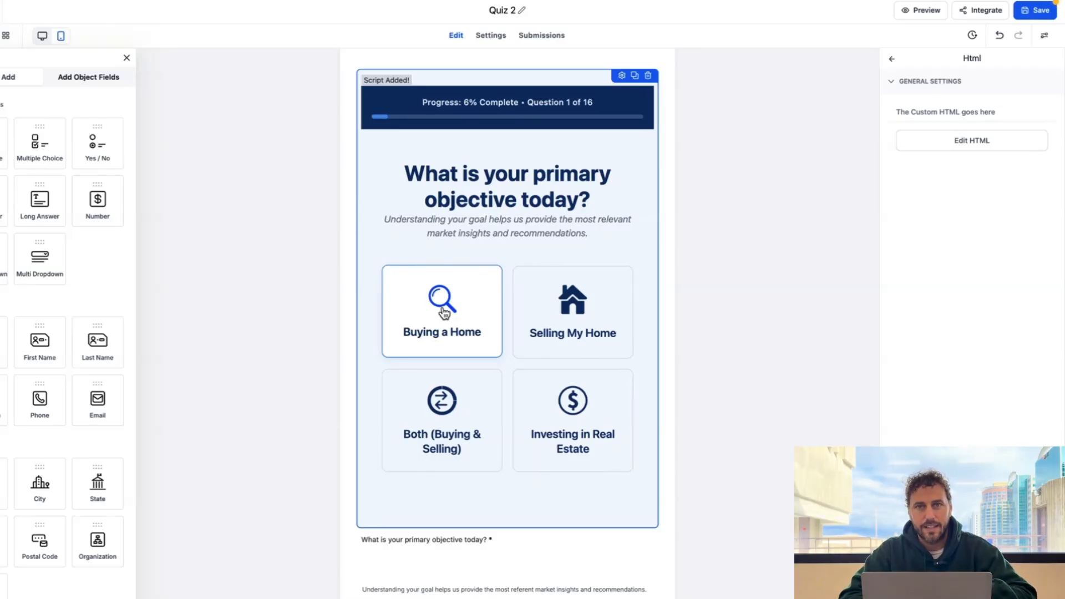
pyautogui.click(972, 140)
# - Paste the new calendar icon URL into the Selling My Home img src and save
pyautogui.scroll(-8, 434, 287)
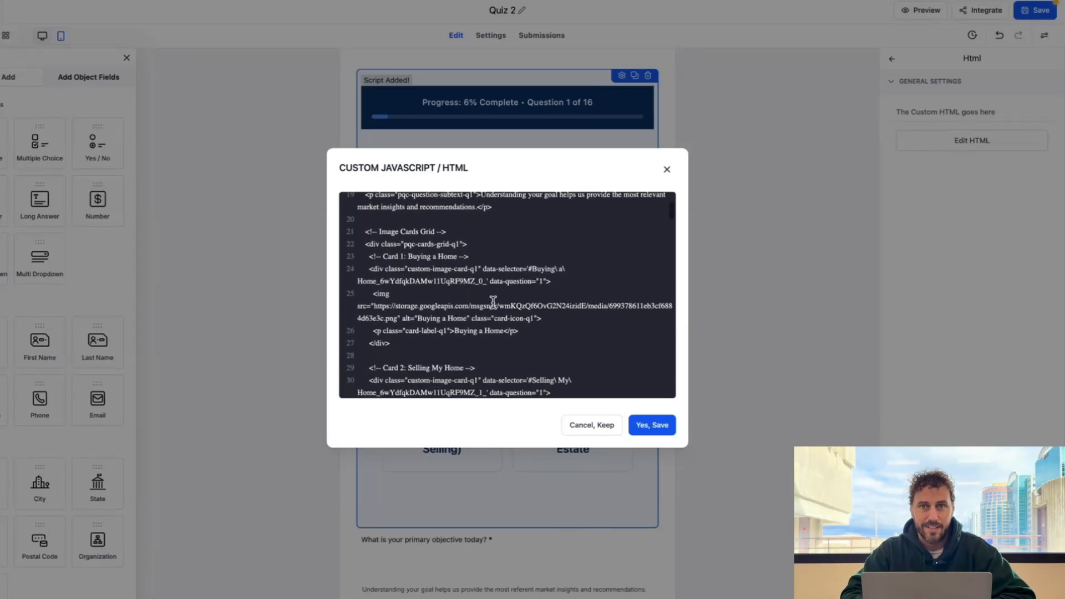
pyautogui.scroll(-2, 493, 301)
pyautogui.scroll(-5, 493, 303)
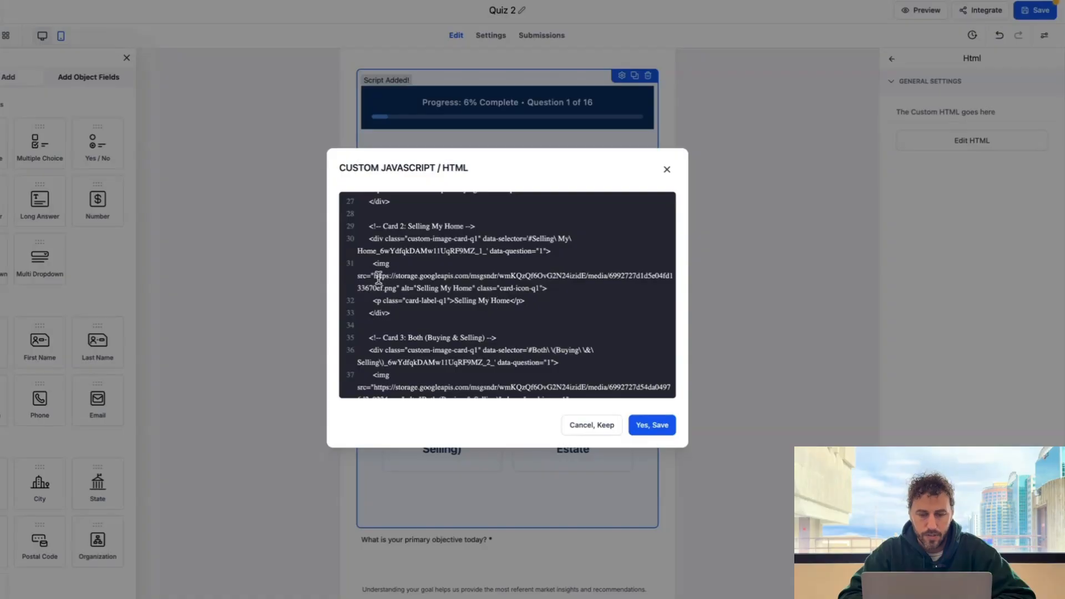
pyautogui.moveTo(372, 276); pyautogui.dragTo(392, 287)
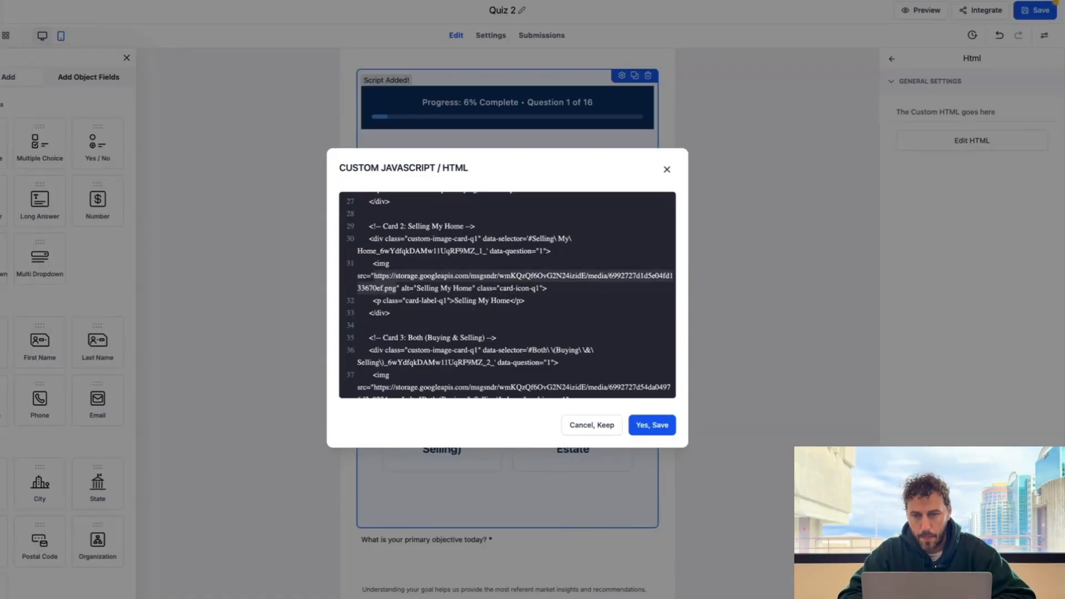
pyautogui.click(385, 282)
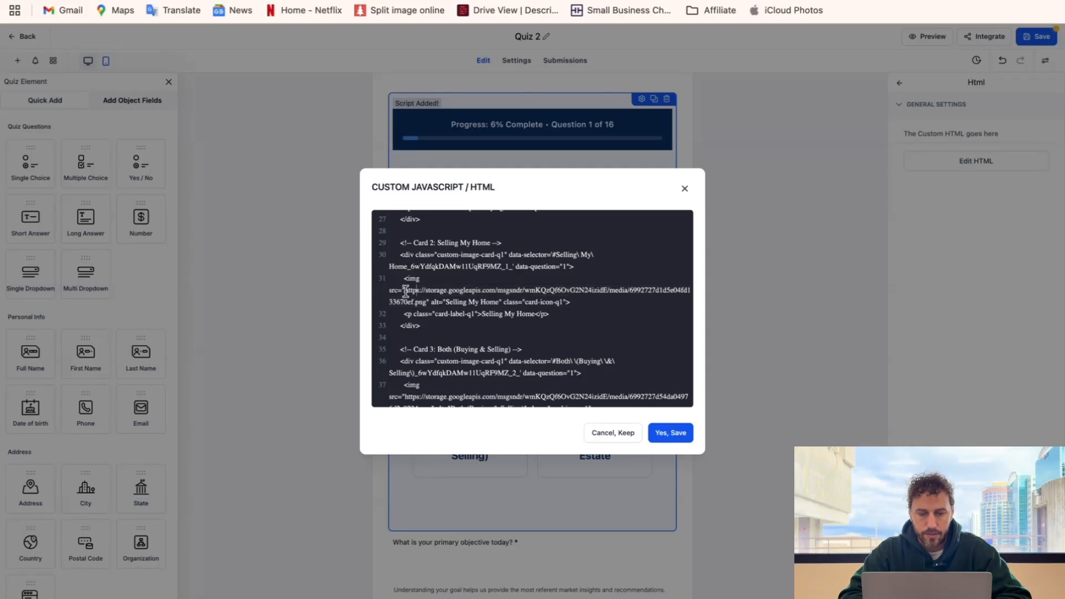
pyautogui.moveTo(405, 290); pyautogui.dragTo(413, 301)
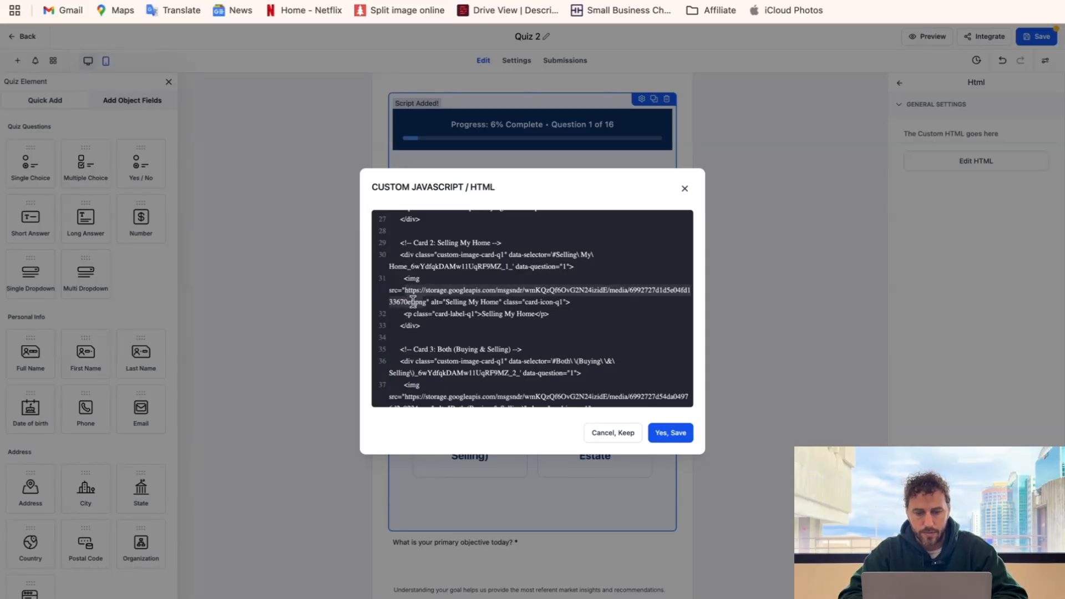
pyautogui.hotkey('ctrl', 'v')
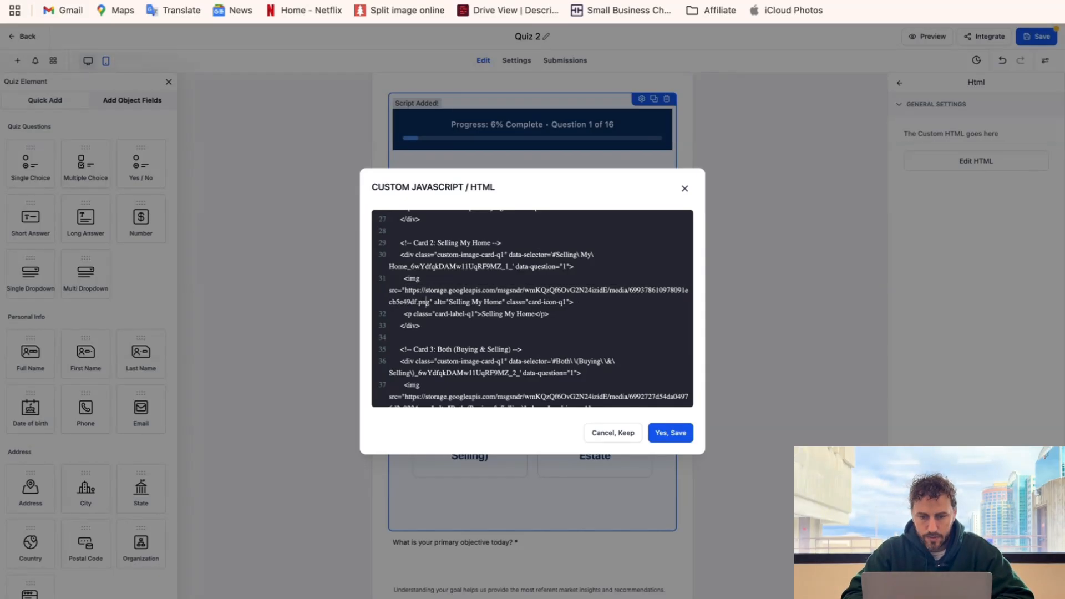
pyautogui.click(667, 433)
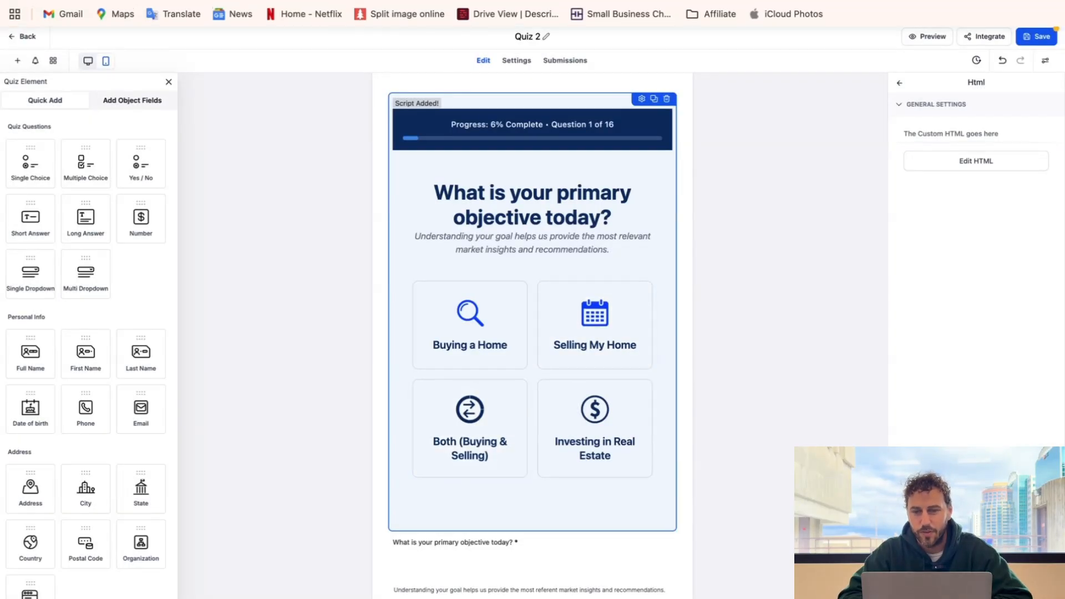
pyautogui.moveTo(627, 1)
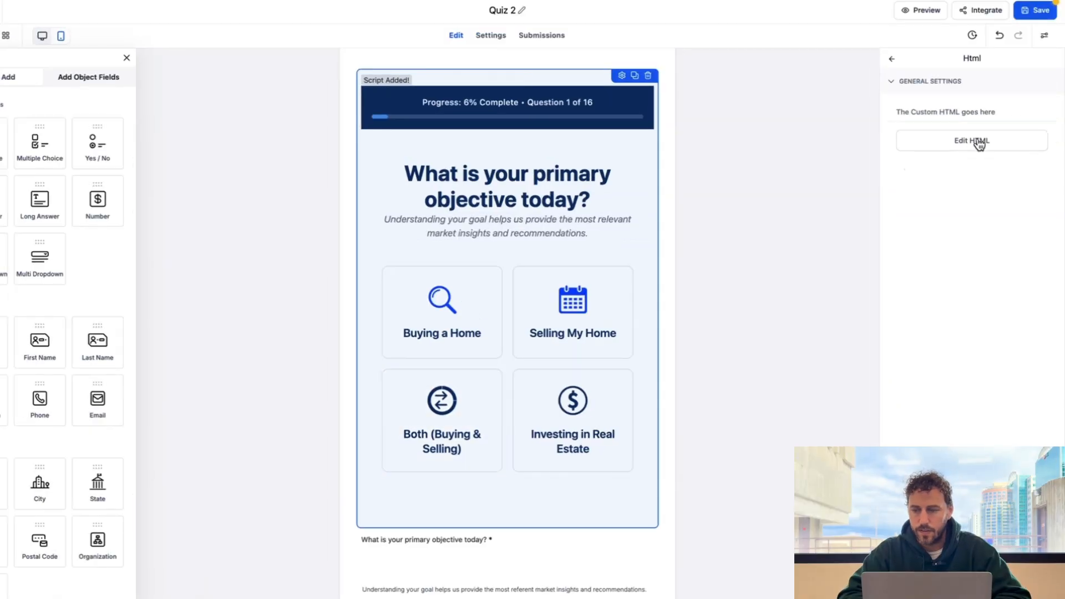
# - Replace the Both (Buying & Selling) image URL with the calculator icon link and save
pyautogui.click(983, 162)
pyautogui.scroll(-10, 536, 264)
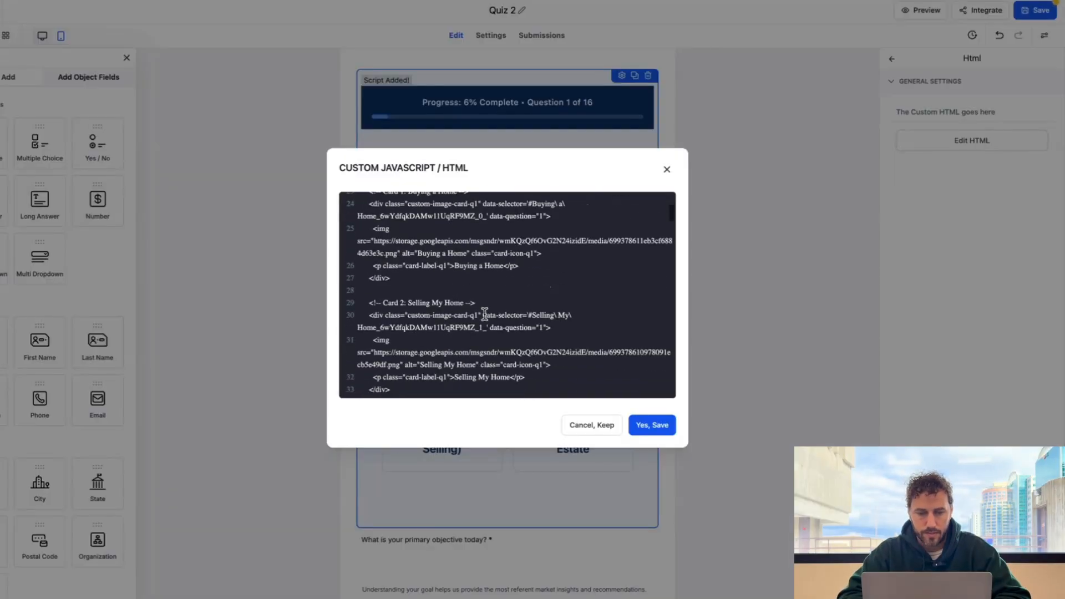
pyautogui.scroll(-2, 484, 314)
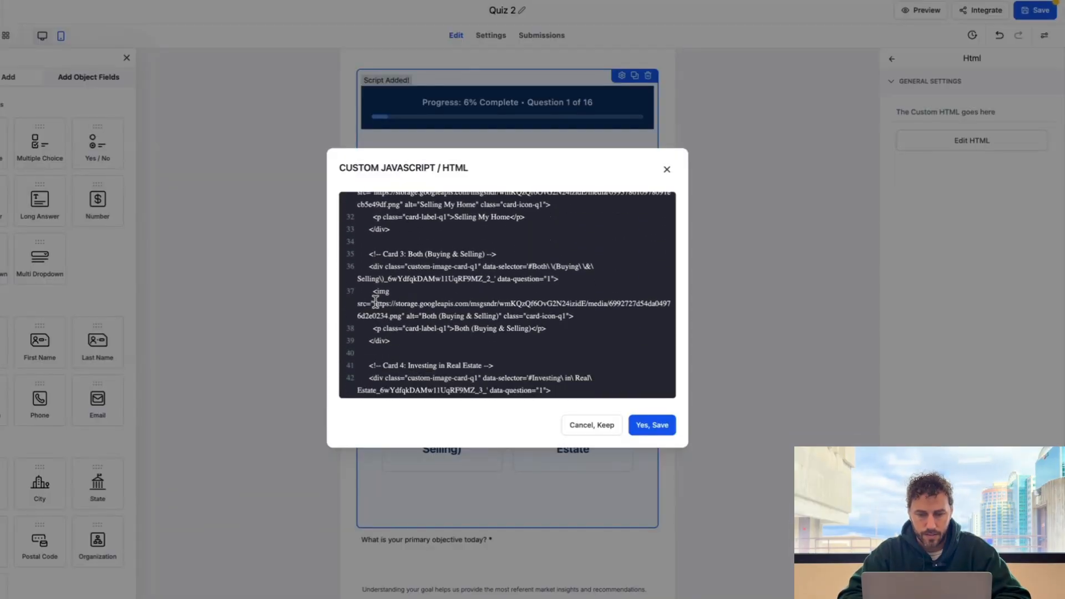
pyautogui.moveTo(376, 302); pyautogui.dragTo(390, 313)
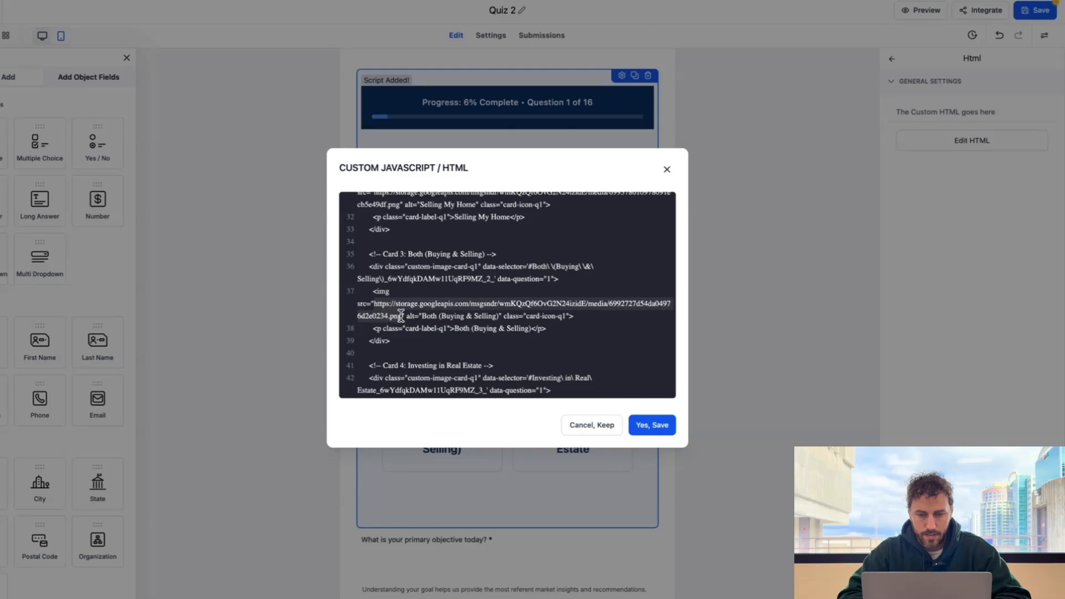
pyautogui.hotkey('ctrl', 'v')
pyautogui.click(652, 425)
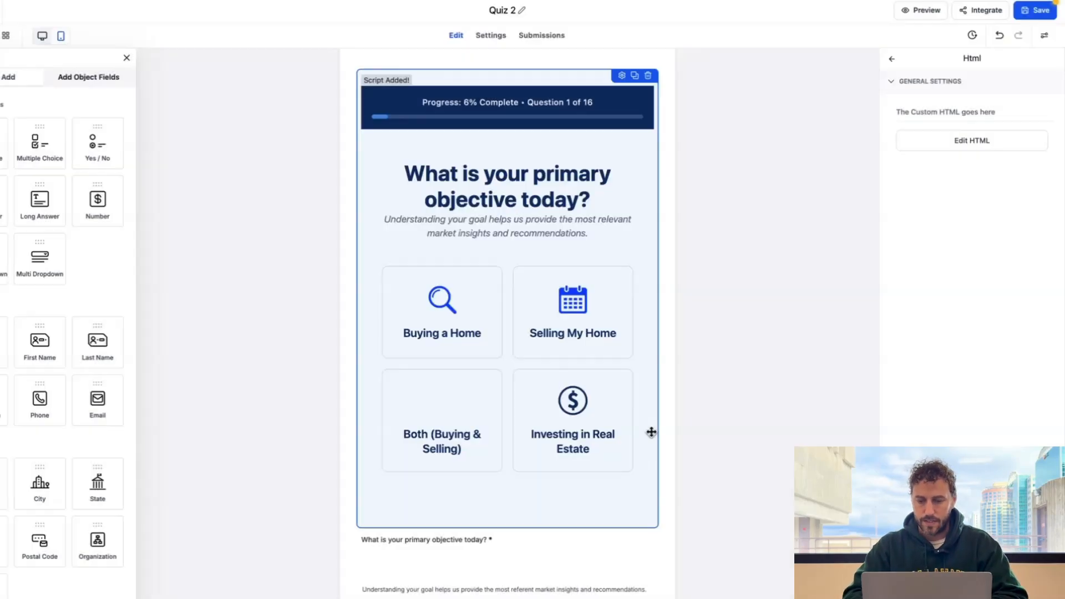
# - Paste the double-arrow icon URL into the Investing in Real Estate img src on line 43 and save
pyautogui.click(966, 140)
pyautogui.scroll(-5, 519, 333)
pyautogui.scroll(2, 520, 336)
pyautogui.scroll(3, 519, 336)
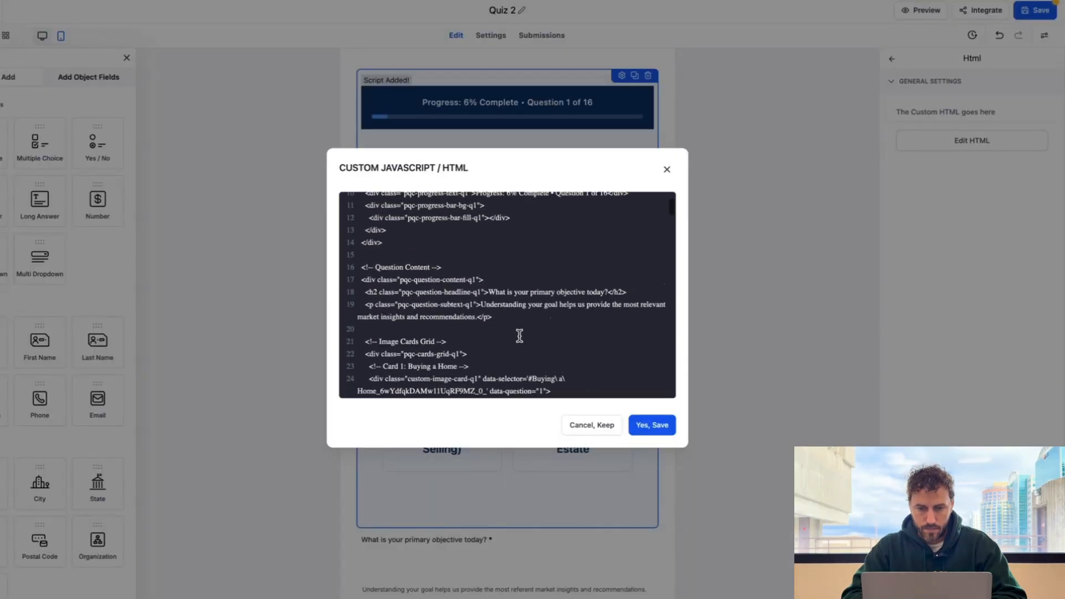
pyautogui.scroll(3, 520, 335)
pyautogui.scroll(-7, 519, 335)
pyautogui.scroll(-8, 519, 336)
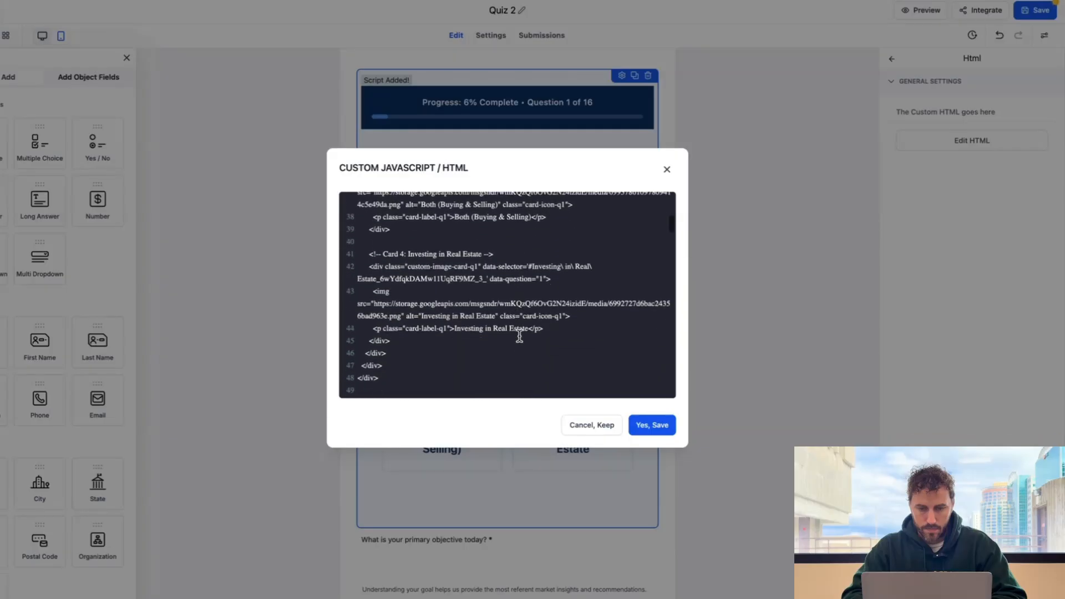
pyautogui.scroll(-1, 519, 336)
pyautogui.moveTo(375, 294); pyautogui.dragTo(394, 305)
pyautogui.write('https://storage.googleapis.com/msgsndr/wmKQzQf6OvG2N24izidE/media/699378616bac249f72d79959.png')
pyautogui.click(652, 432)
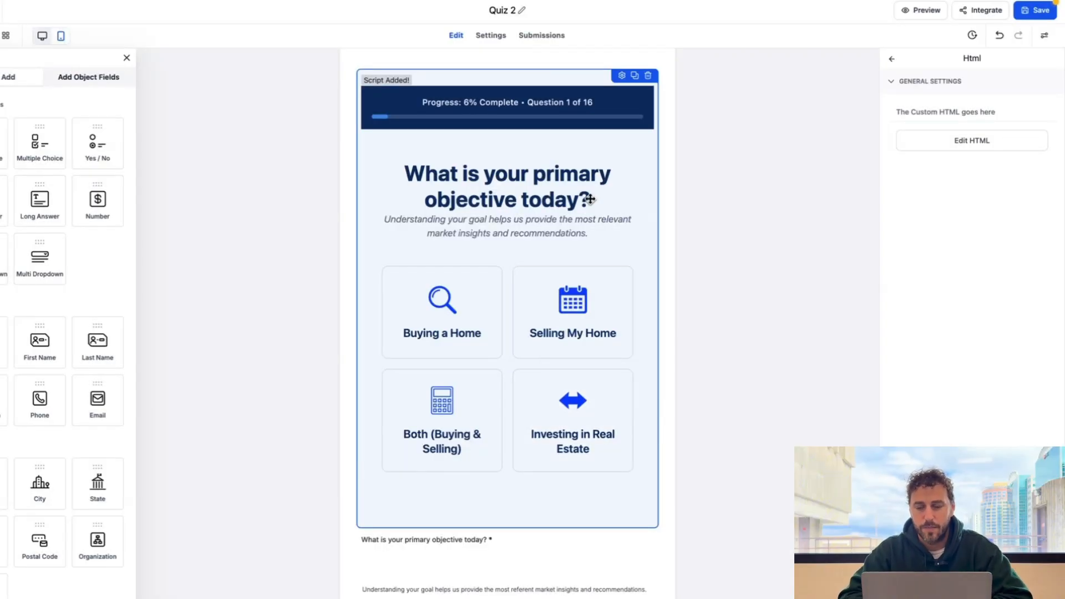
# - Save Quiz 2 past the third-party script warning, then answer Buying a Home in the live quiz
pyautogui.click(919, 13)
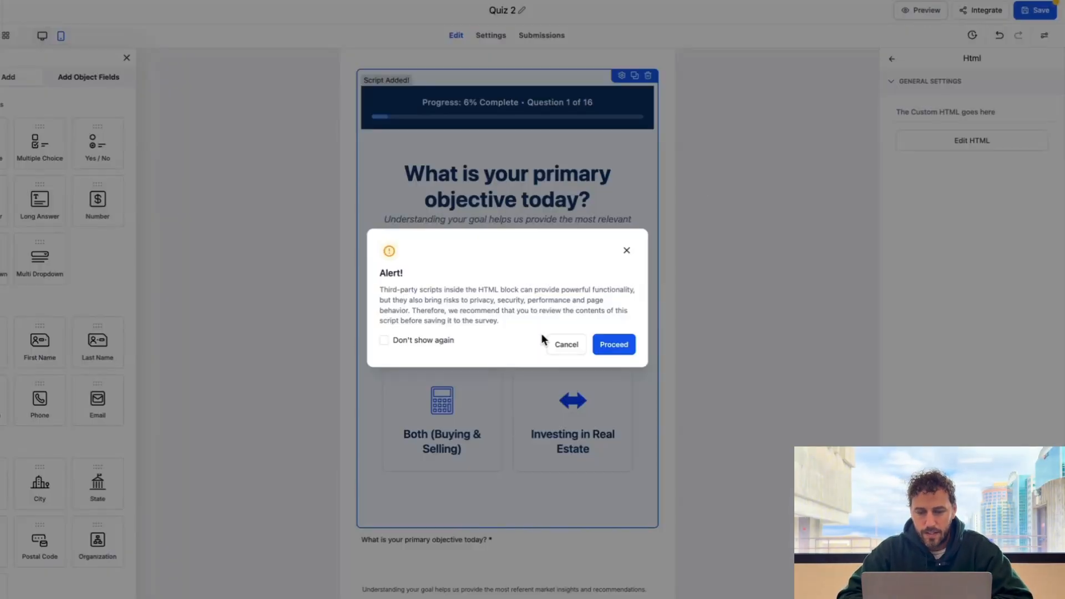
pyautogui.click(613, 345)
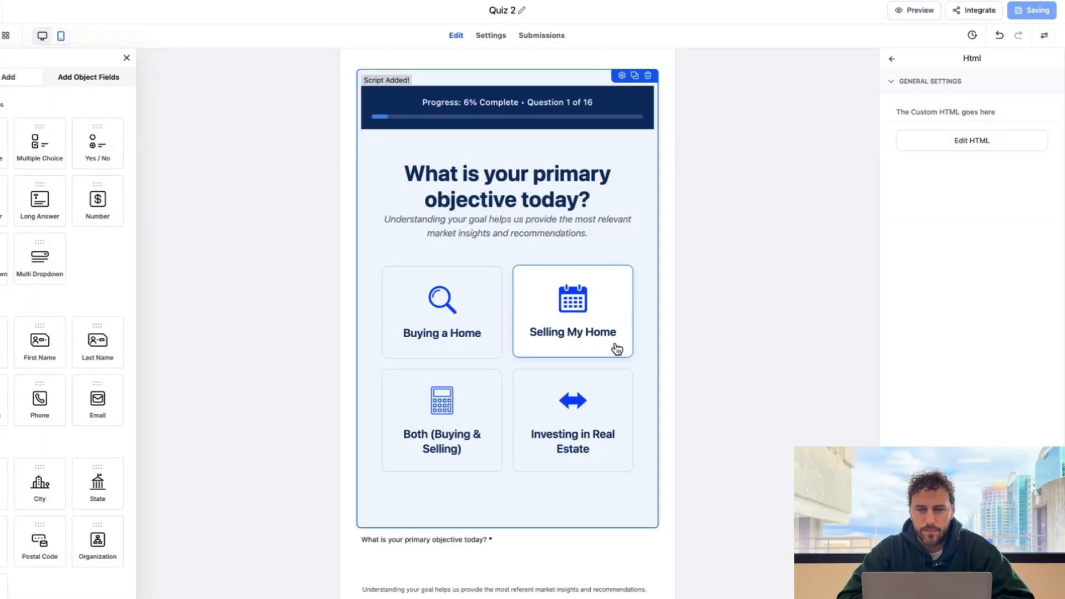
pyautogui.hotkey('ctrl', 'Tab')
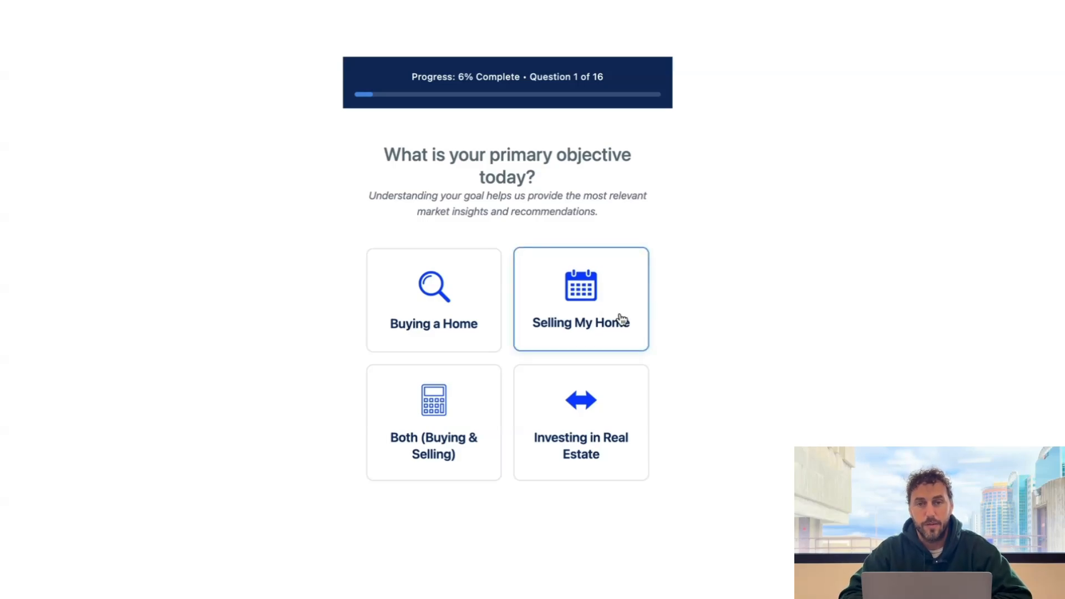
pyautogui.click(442, 297)
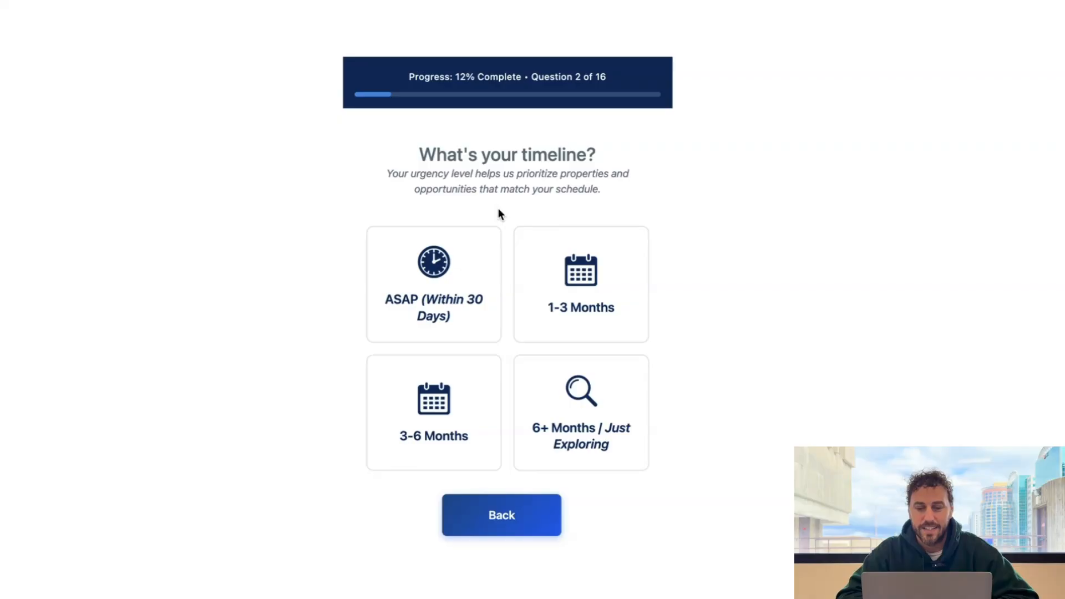
pyautogui.scroll(-2, 498, 209)
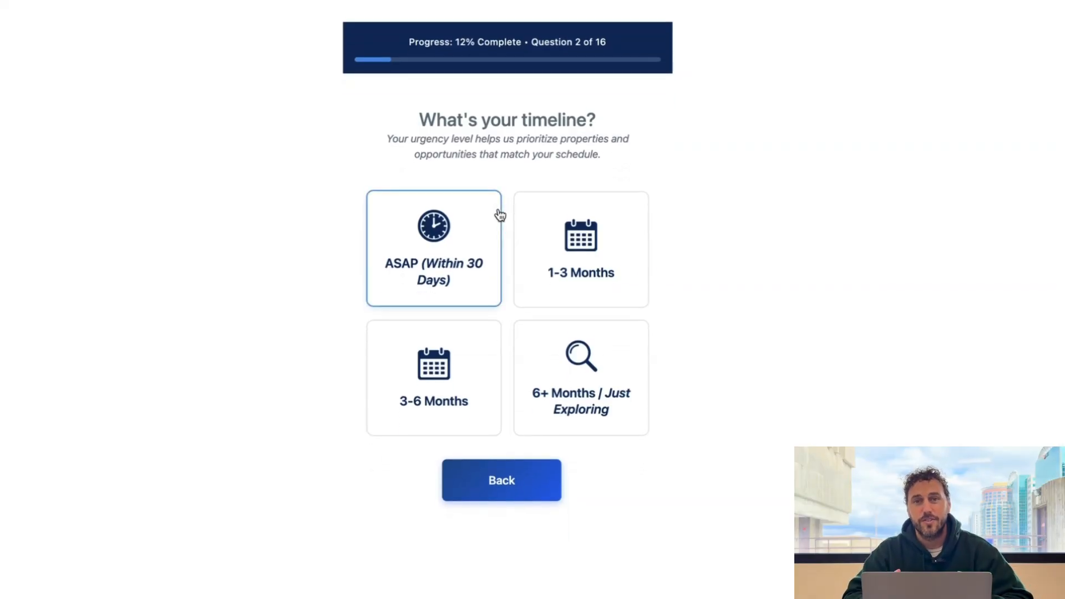